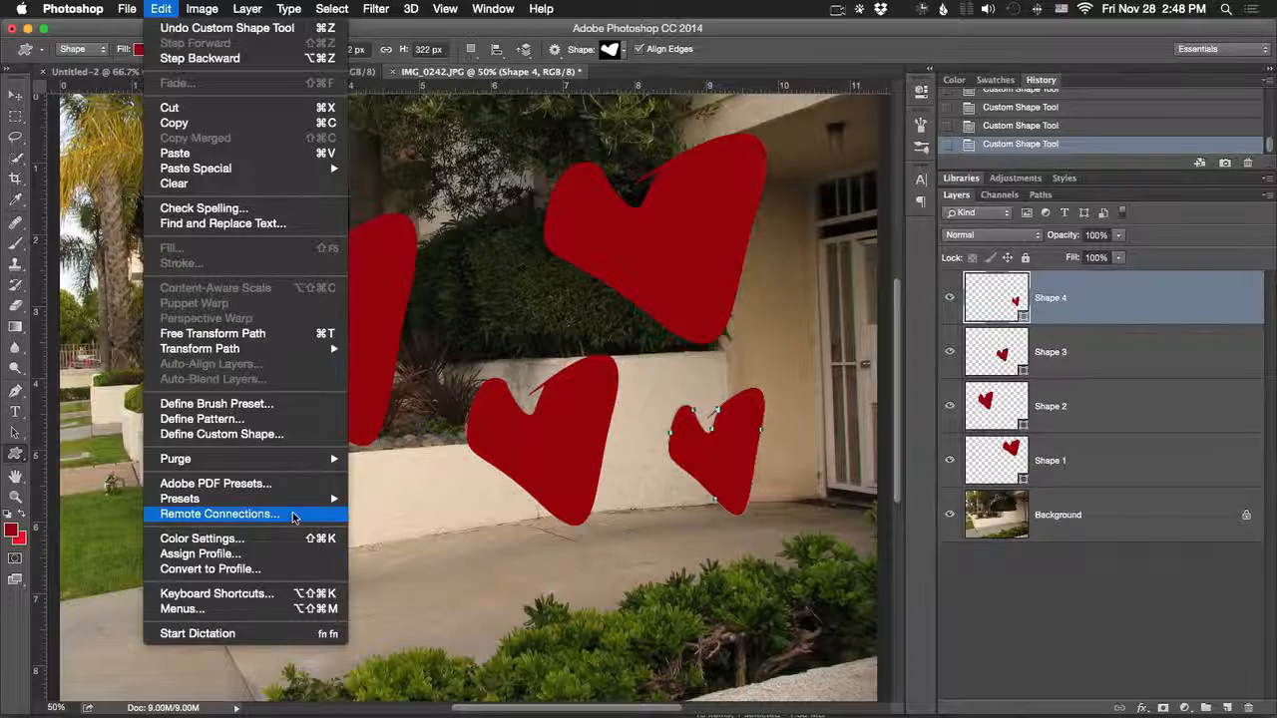
- Examine the remote connection settings in the Plug-Ins preferences and dismiss them without changes
key("Escape")
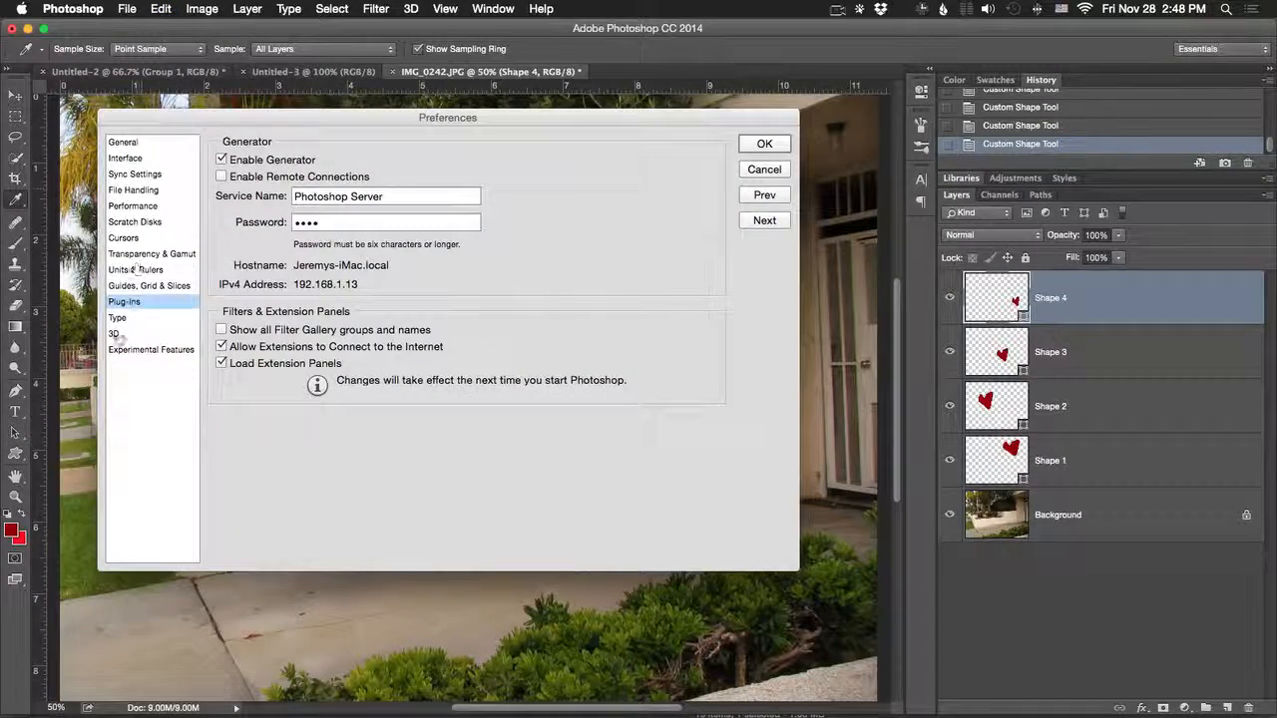
left_click(765, 171)
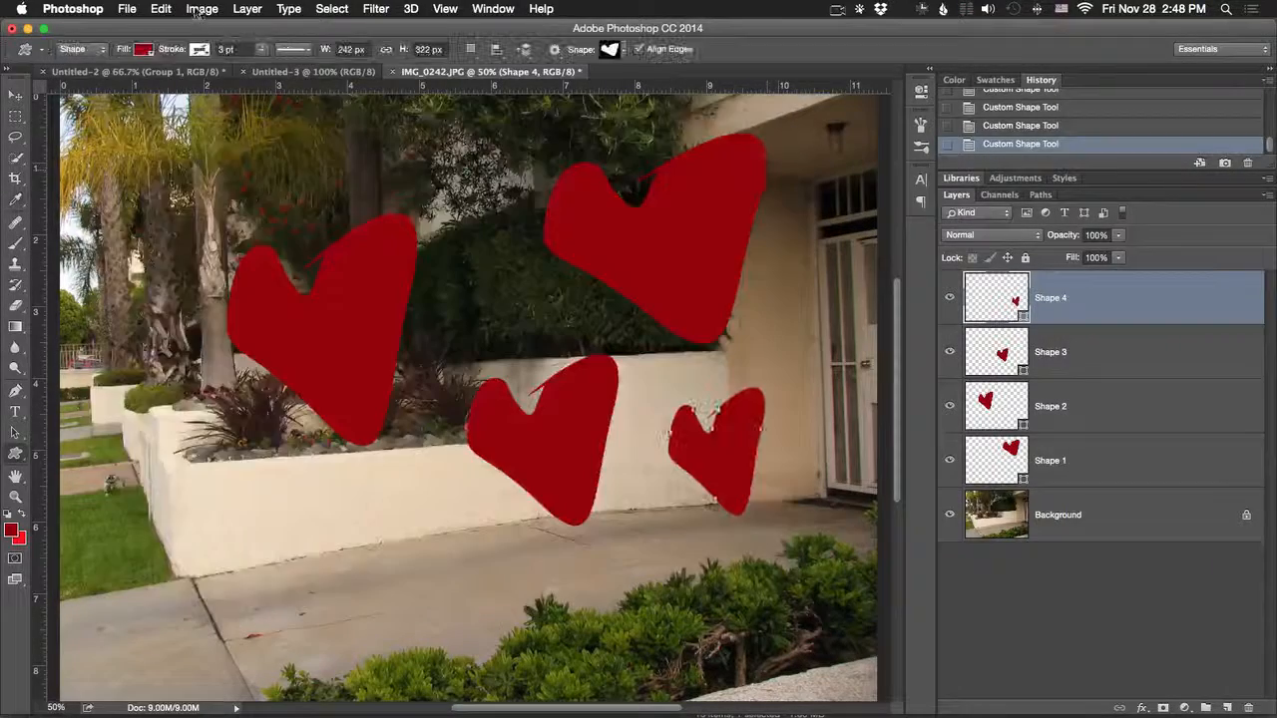
left_click(161, 9)
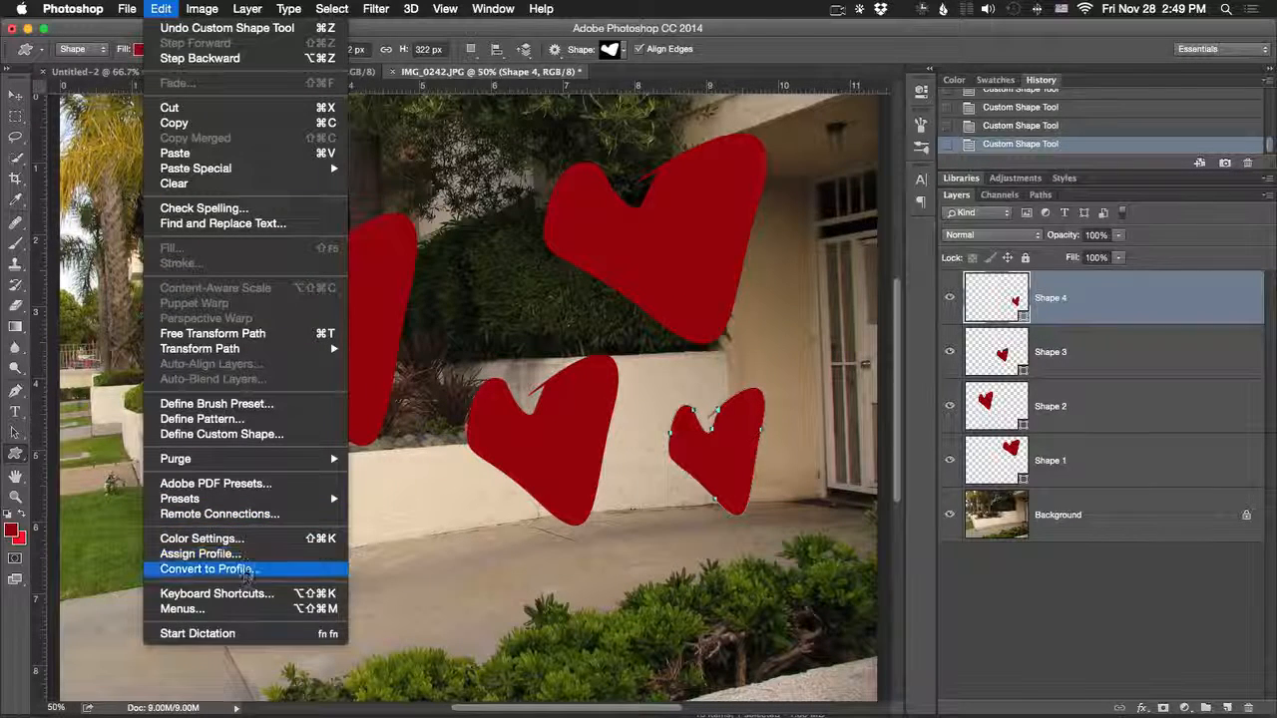
key("Escape")
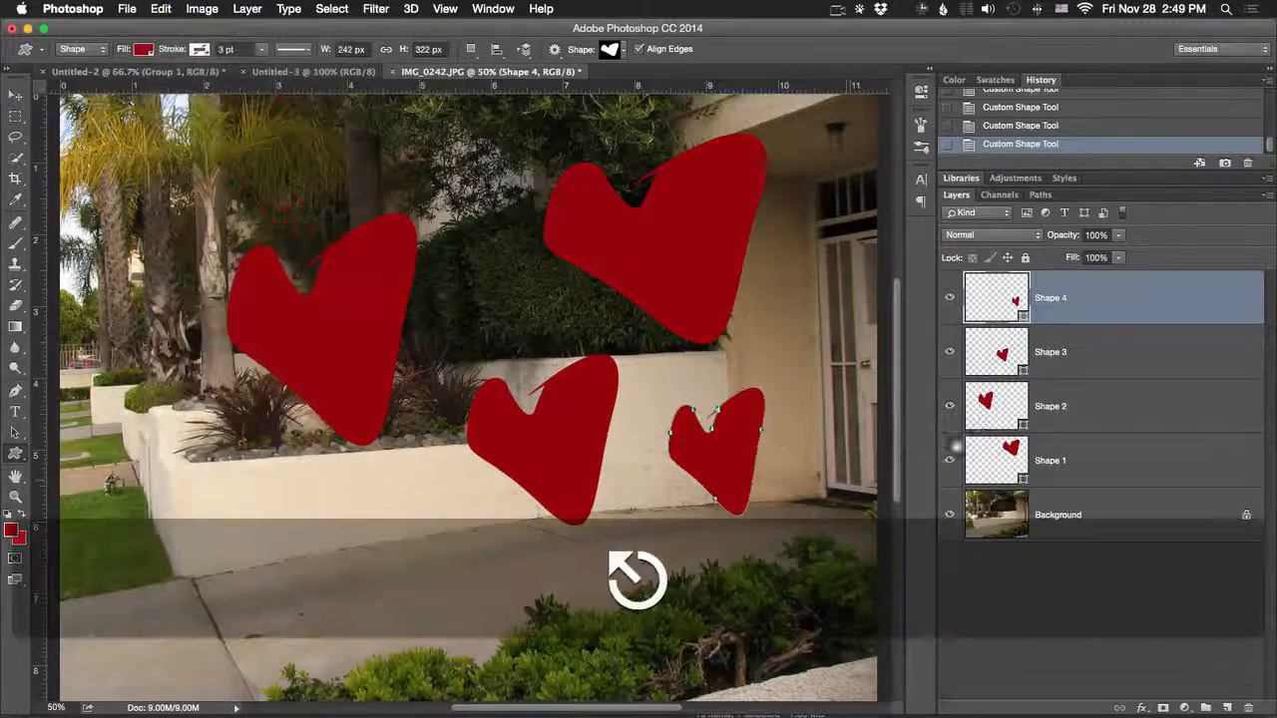
- Delete the four red heart shape layers, Shape 1 through Shape 4, leaving only the Background photo
key("shift")
left_click(1068, 457, "shift")
key("BackSpace")
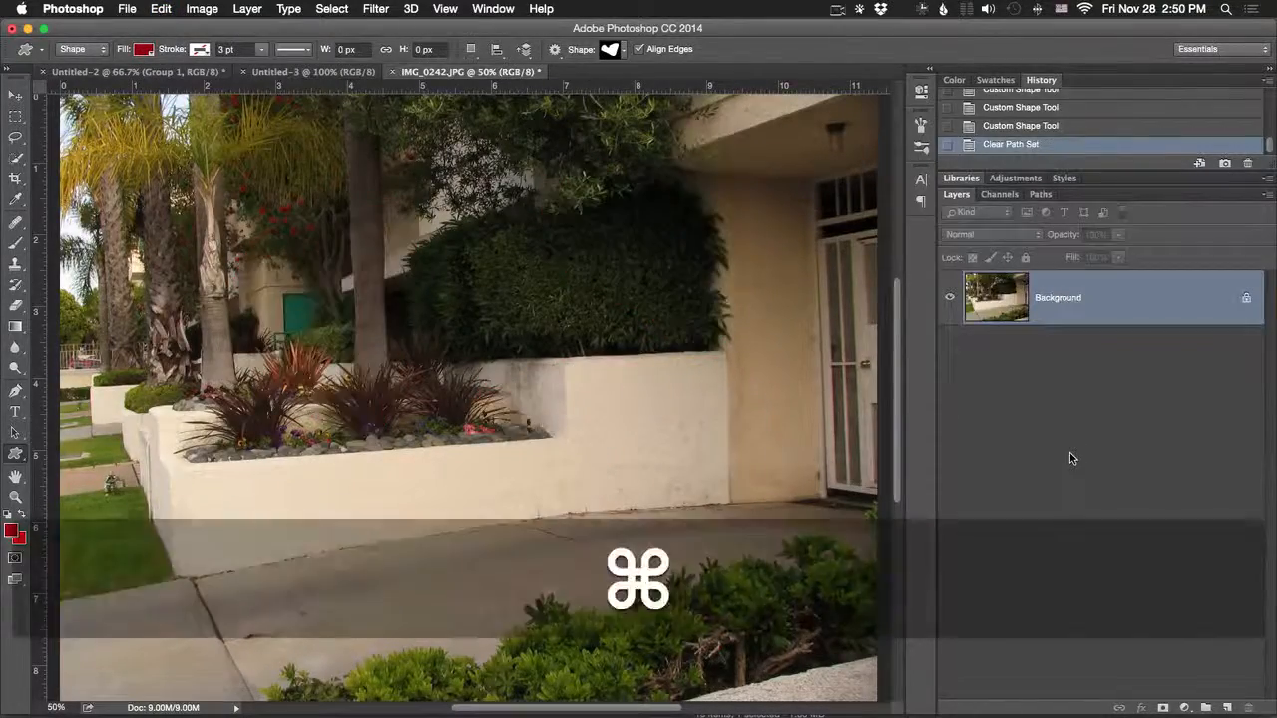
key("super+minus")
key("super+0")
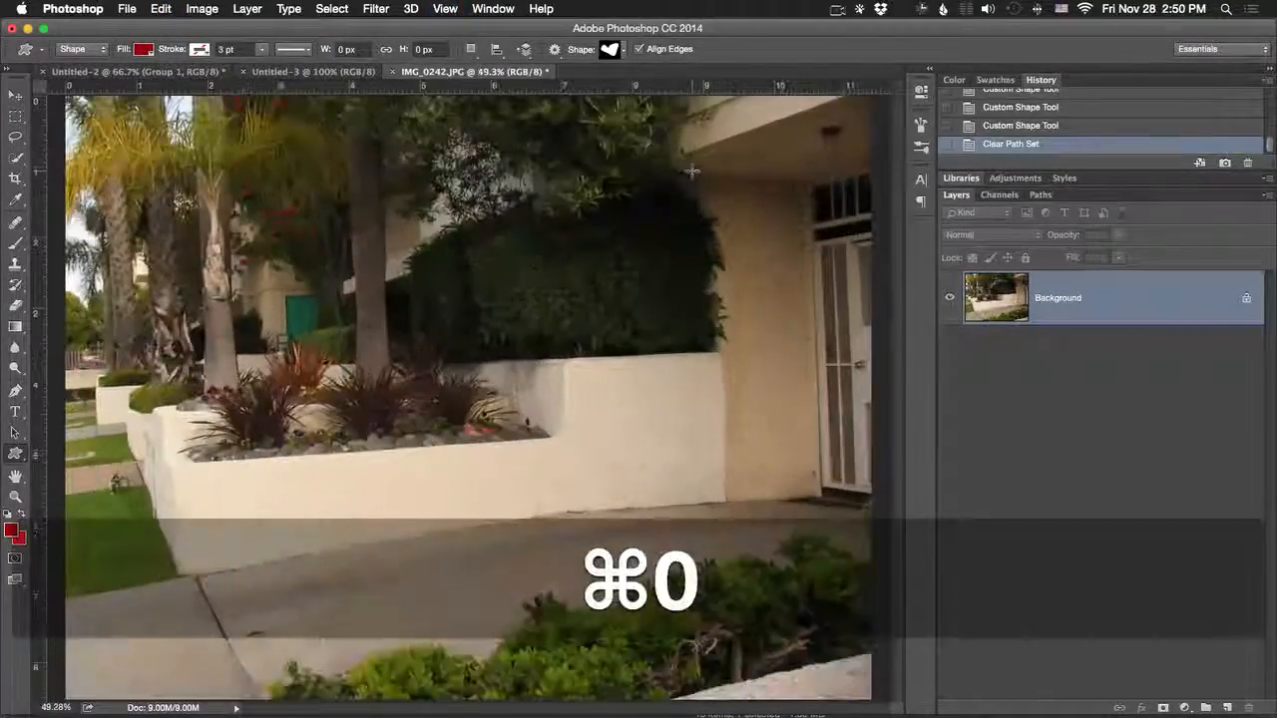
- Open the Color Settings and examine the available RGB working spaces
left_click(159, 8)
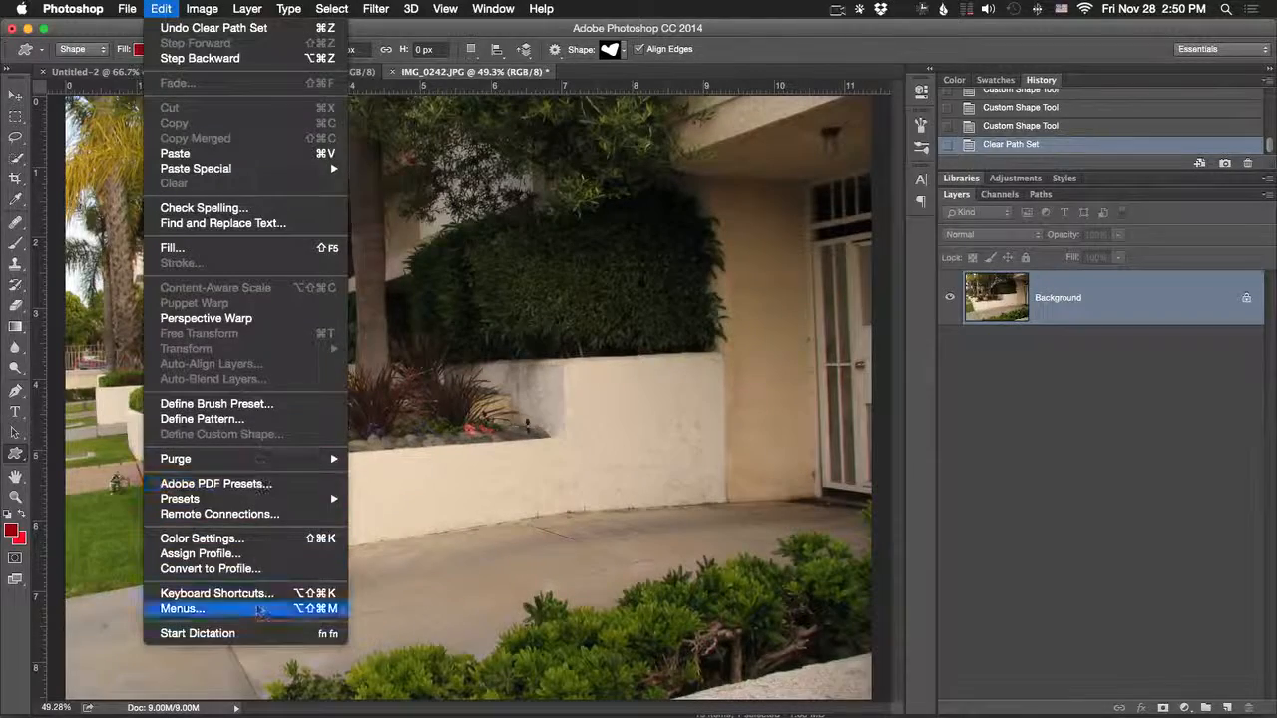
left_click(237, 540)
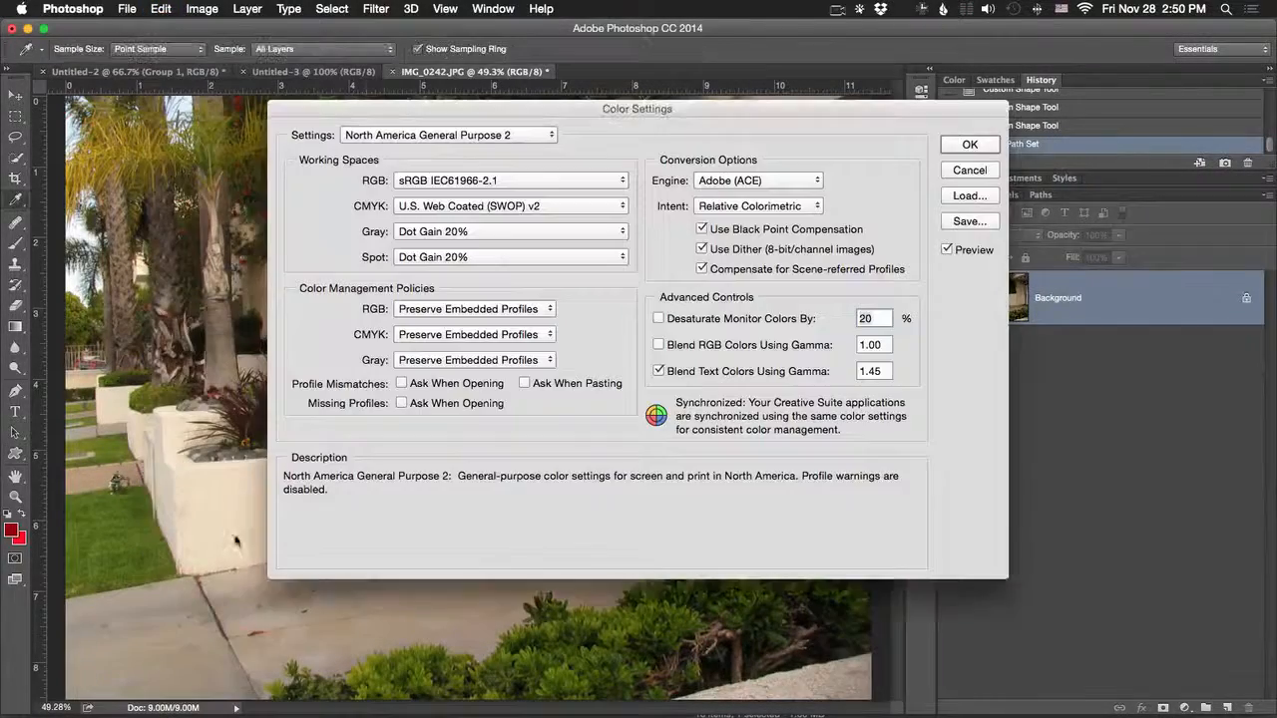
left_click(516, 179)
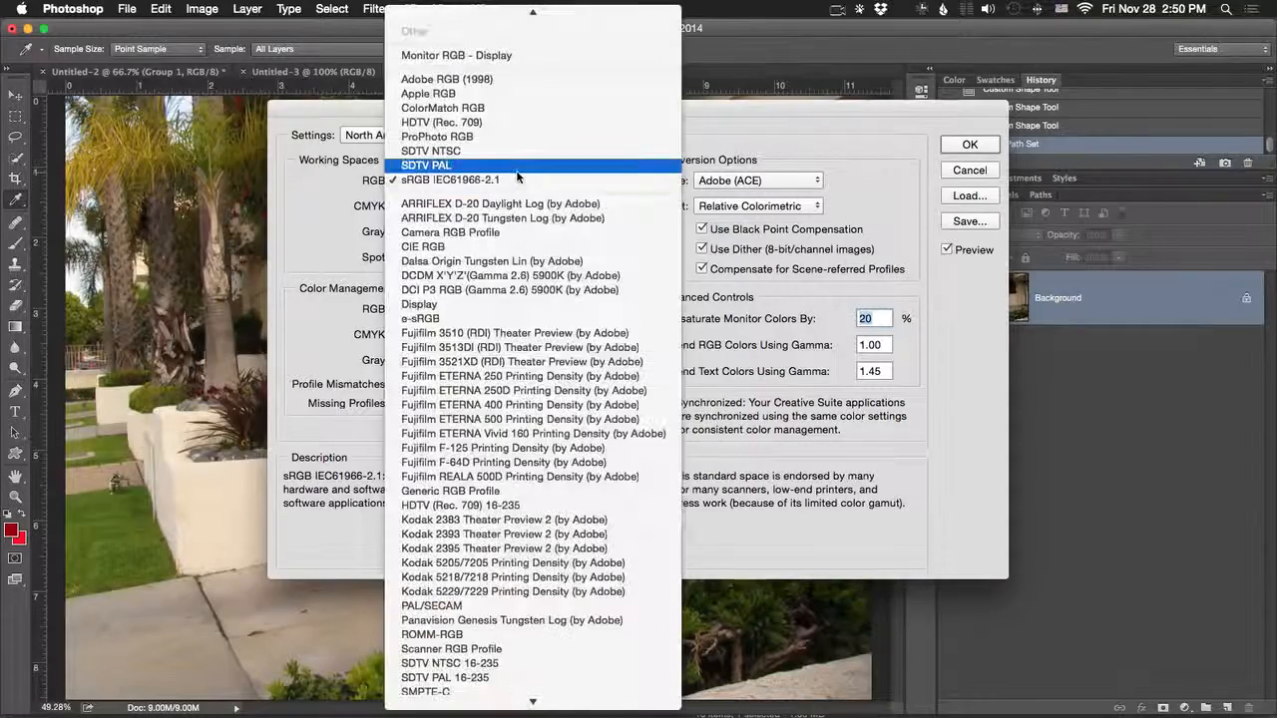
left_click(721, 155)
- Try the North America Prepress 2 color settings preset, review its RGB working space options, and discard the change
left_click(459, 136)
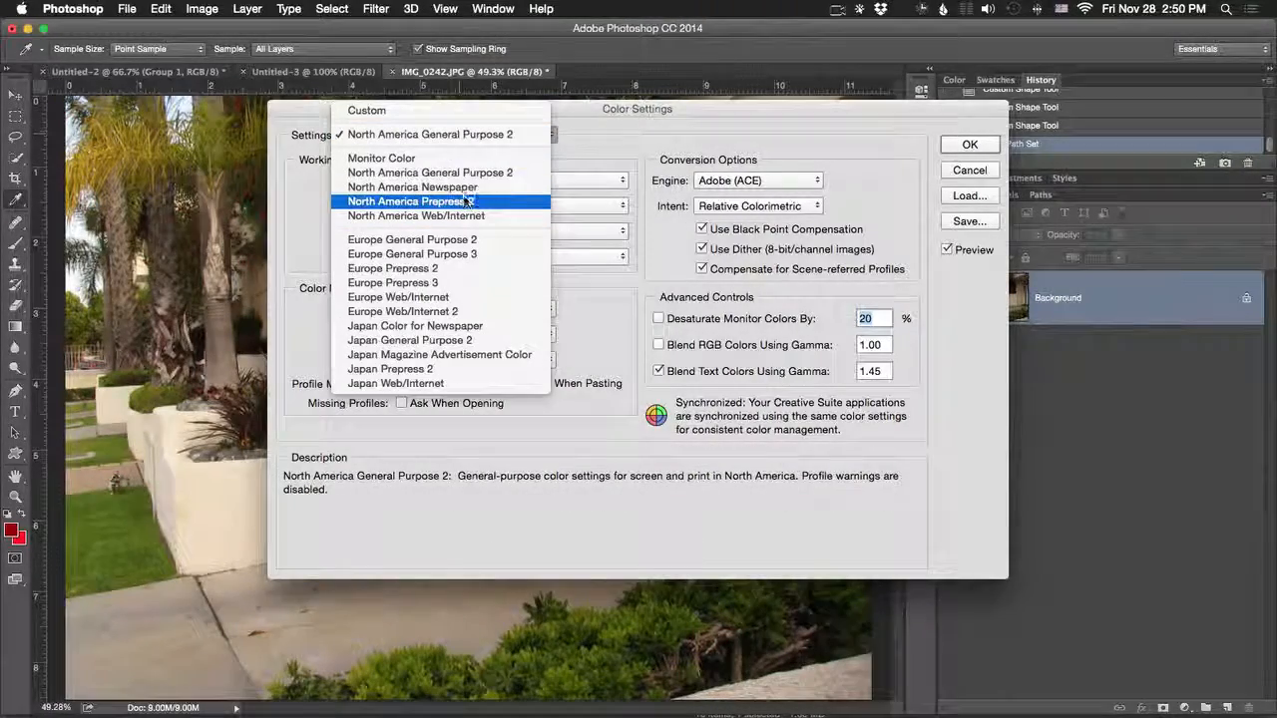
left_click(464, 201)
left_click(559, 180)
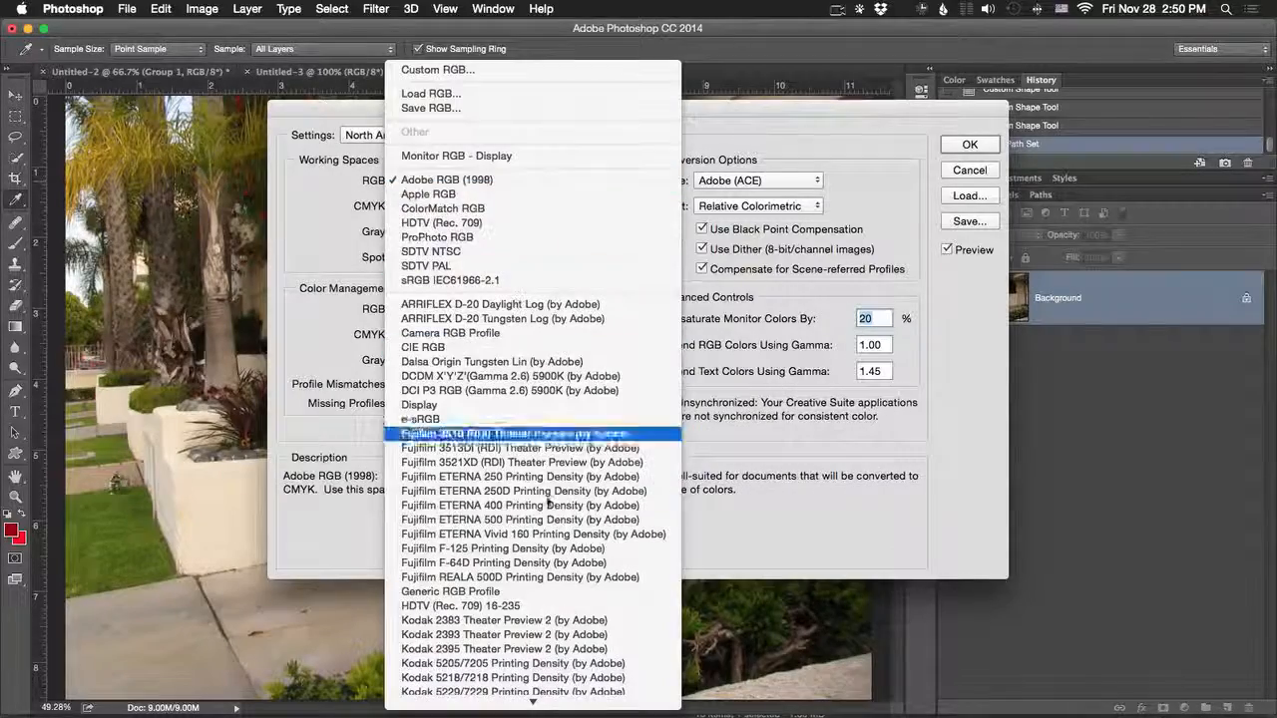
left_click(764, 325)
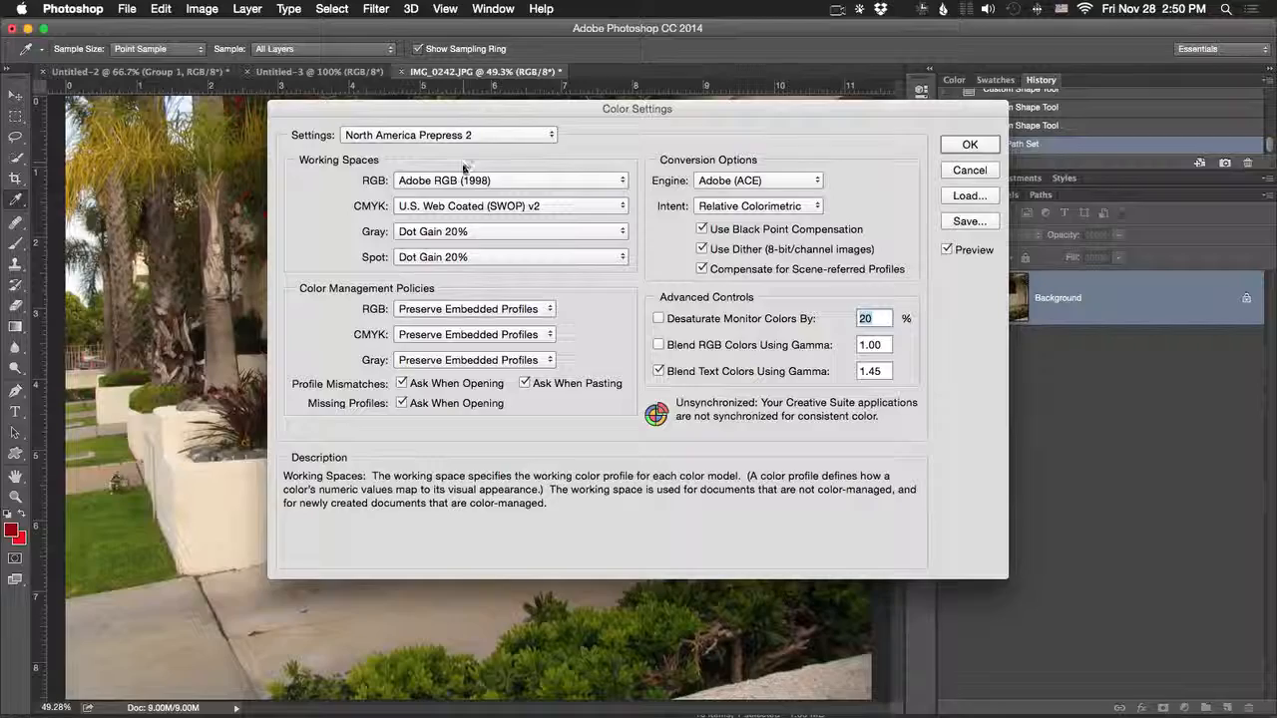
left_click(462, 181)
scroll(476, 389, "down", 5)
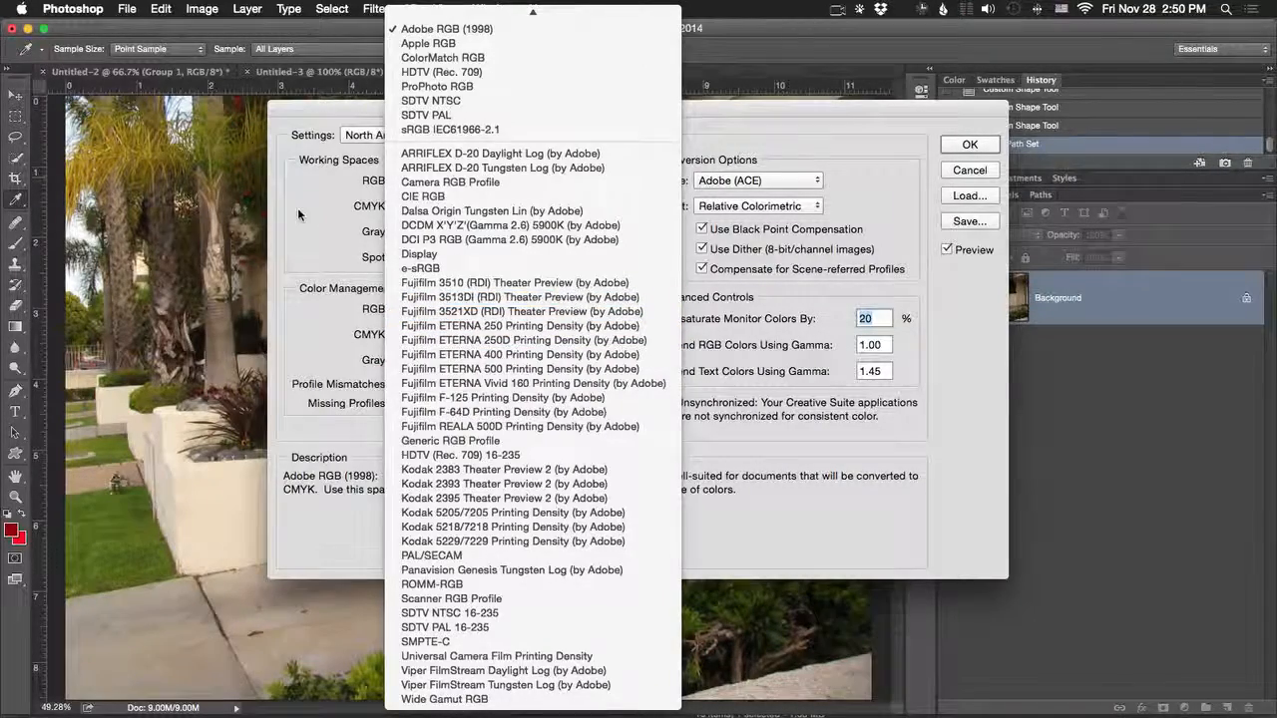
left_click(384, 218)
left_click(970, 170)
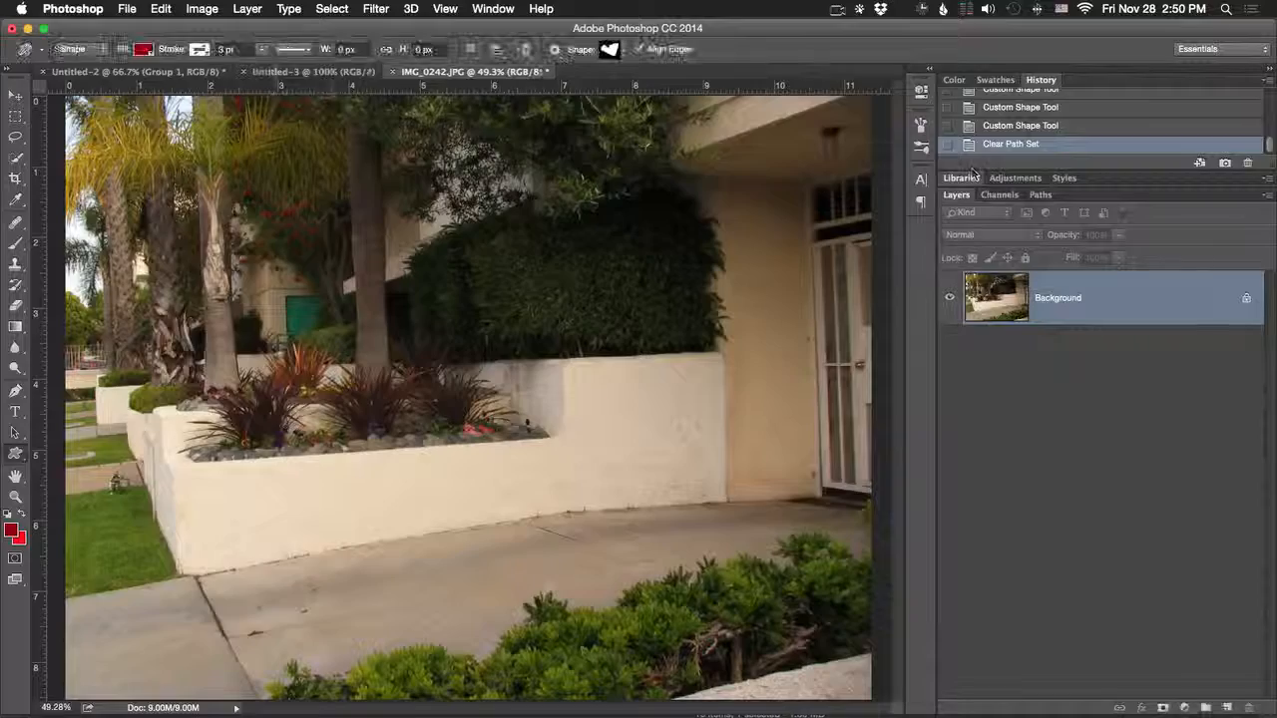
- Review the list of Color Settings presets and leave the current preset in place
left_click(159, 8)
left_click(236, 539)
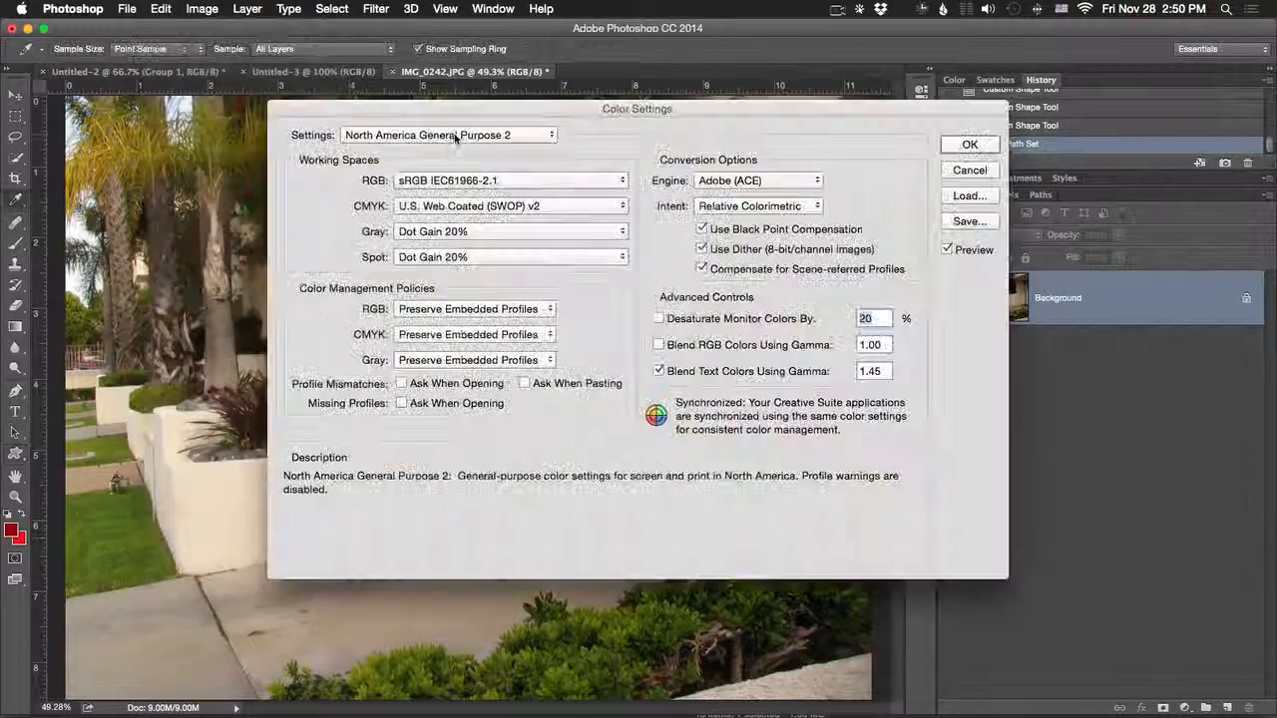
left_click(458, 135)
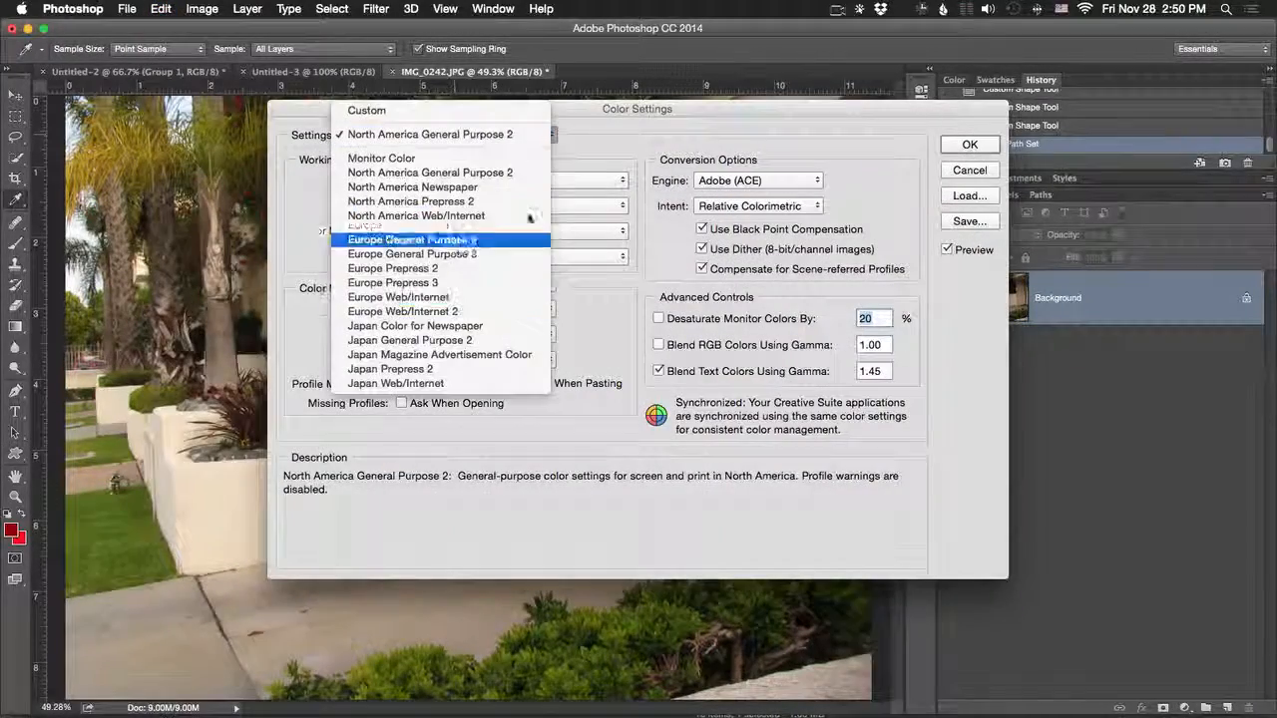
left_click(827, 154)
left_click(970, 170)
- Preview the working RGB space sRGB IEC61966-2.1 and the SDTV PAL profile on the photo with Assign Profile
left_click(159, 8)
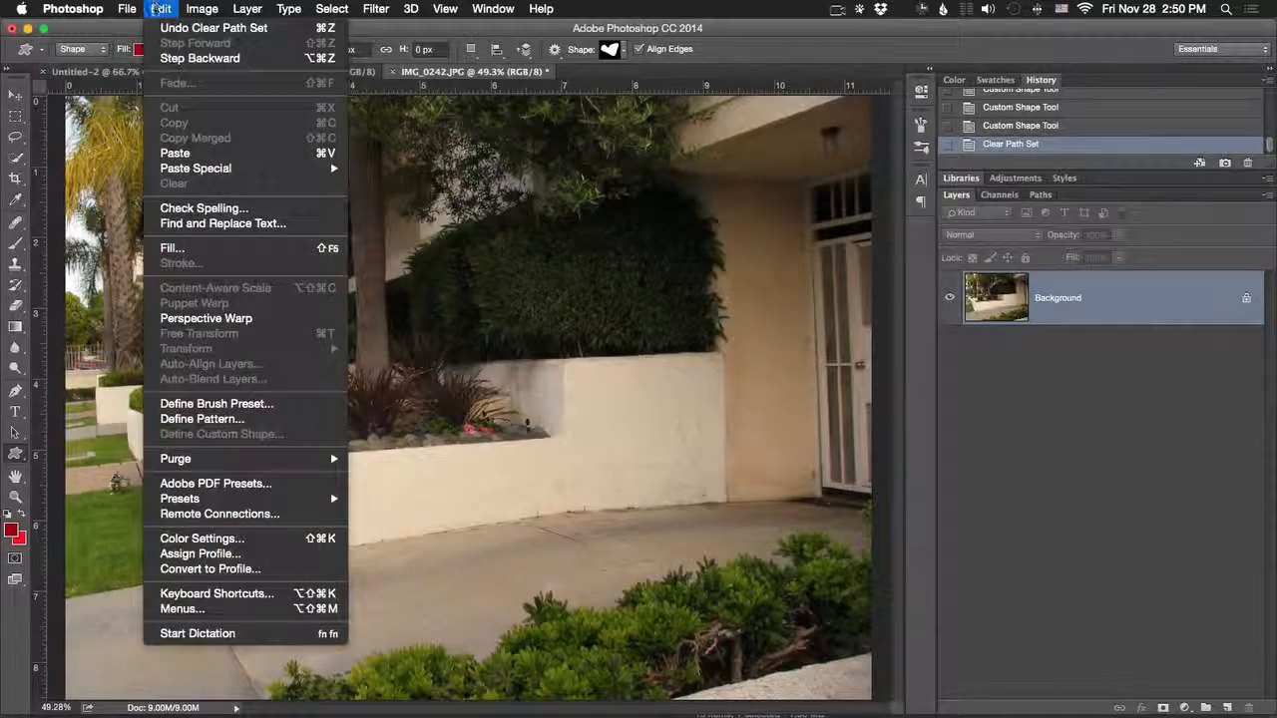
left_click(200, 554)
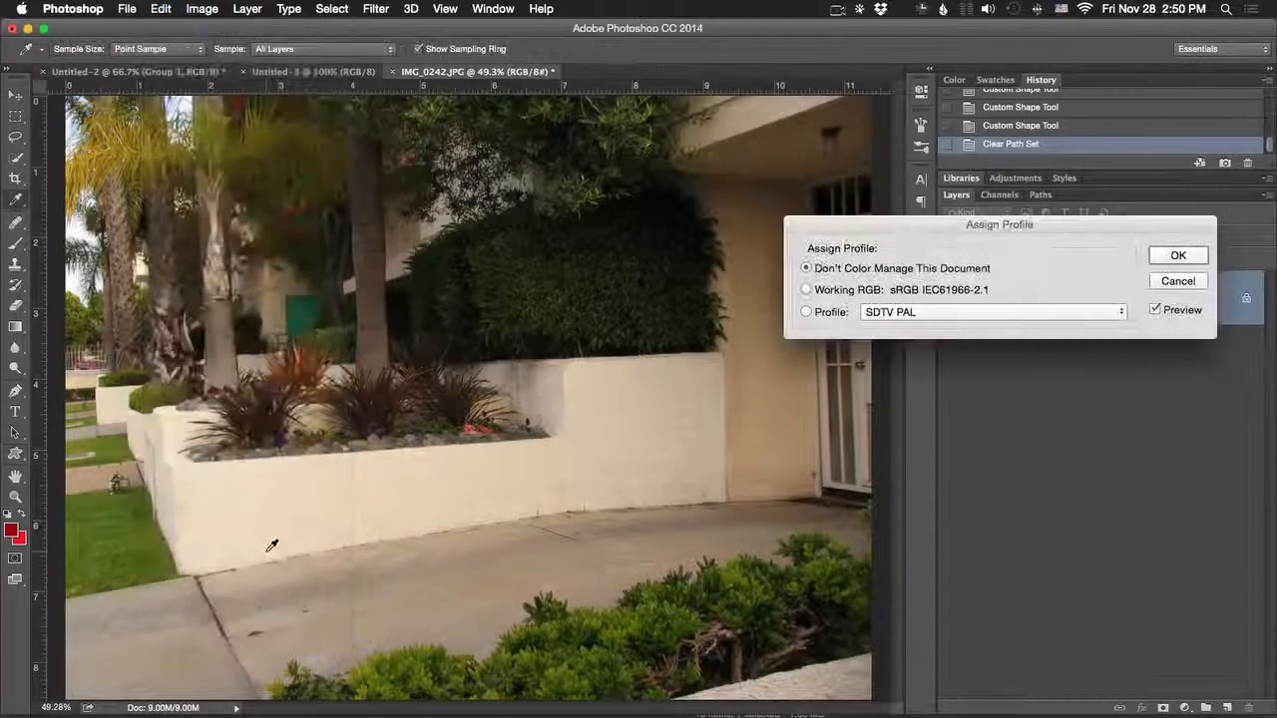
left_click_drag(886, 227, 935, 199)
left_click(882, 260)
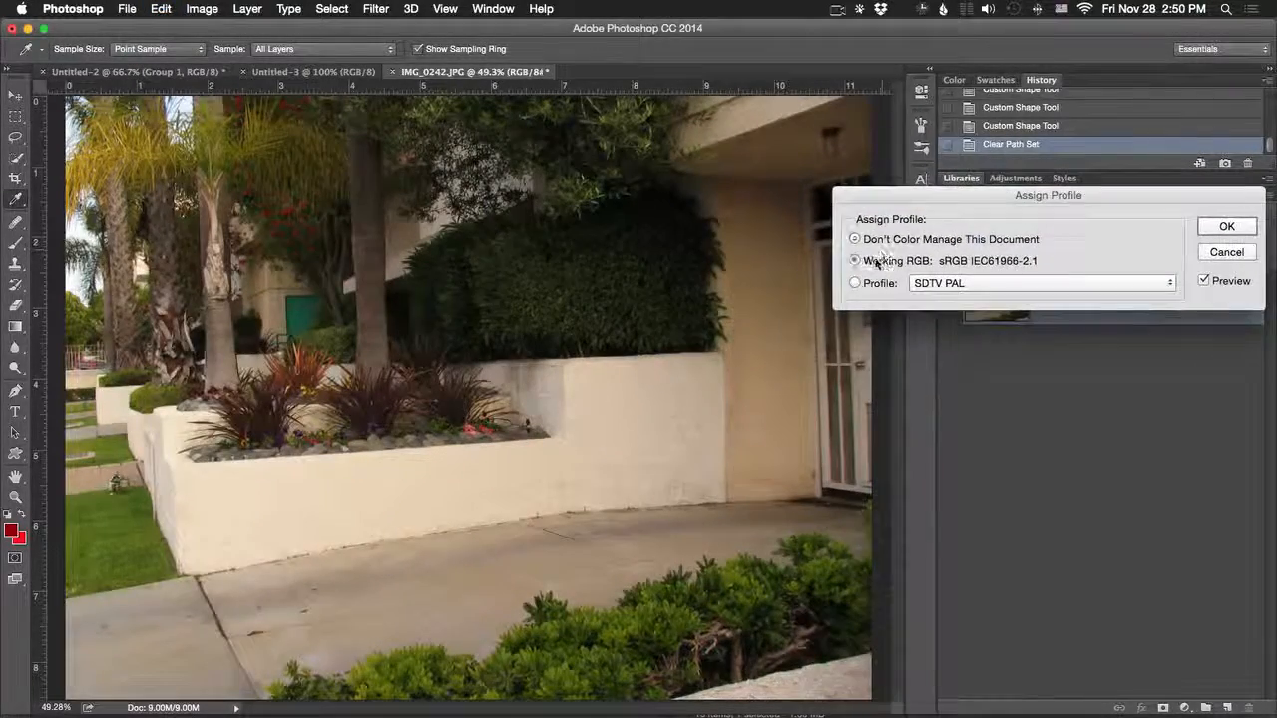
left_click(868, 284)
- Preview the ProPhoto RGB, HDTV (Rec. 709), ColorMatch RGB and SDTV NTSC profiles on the photo
left_click(947, 283)
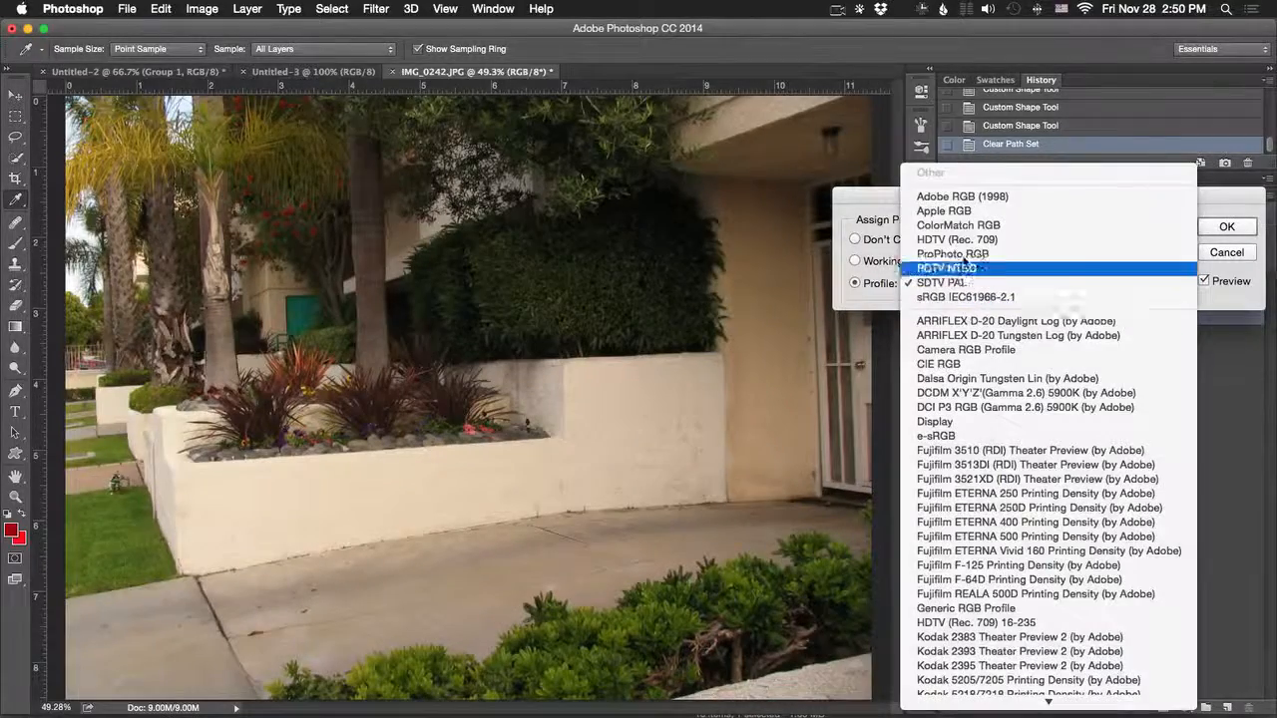
left_click(956, 264)
left_click(947, 284)
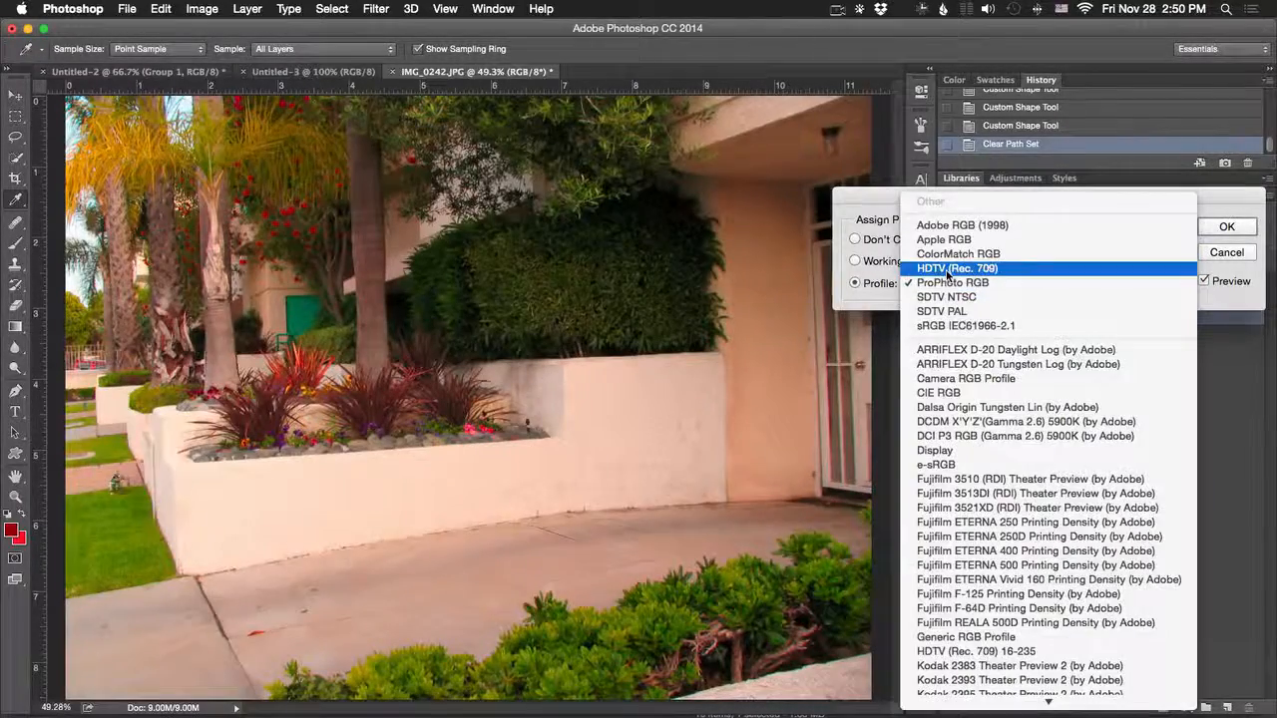
left_click(947, 277)
left_click(948, 284)
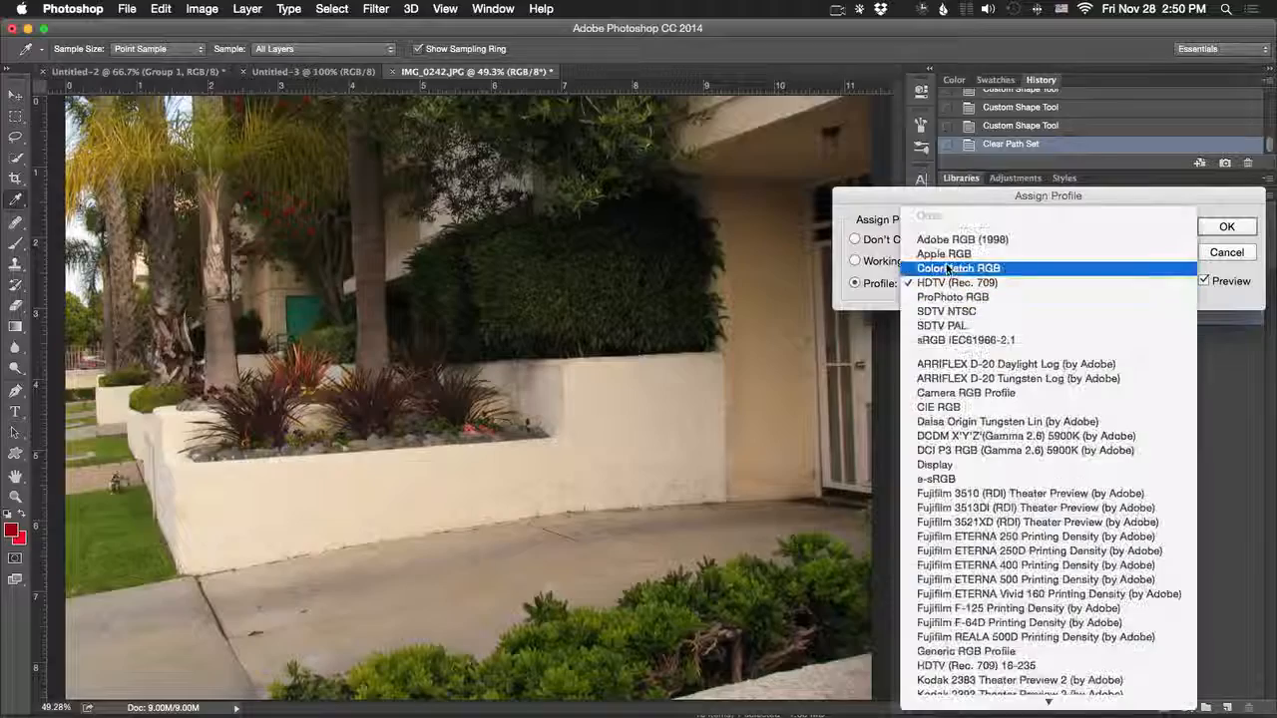
left_click(946, 261)
left_click(943, 282)
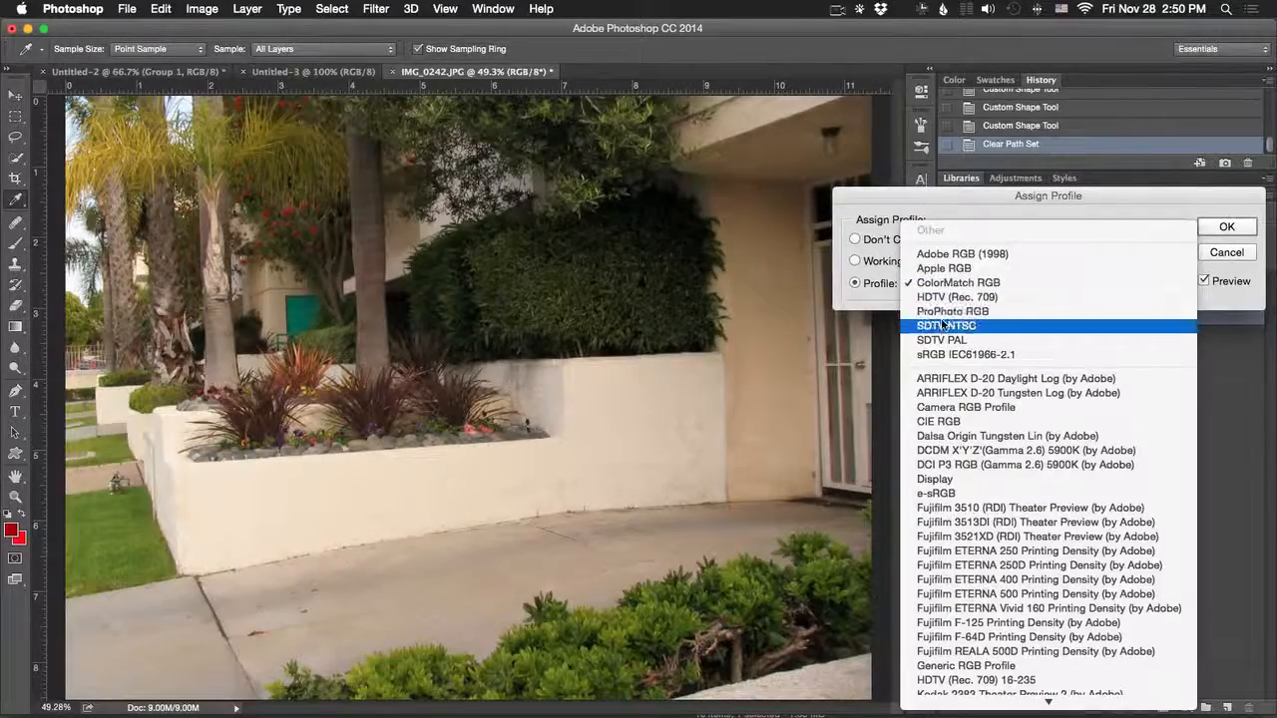
left_click(944, 325)
- Preview the SDTV PAL, sRGB IEC61966-2.1 and HDTV (Rec. 709) profiles, and cancel the profile assignment
left_click(944, 284)
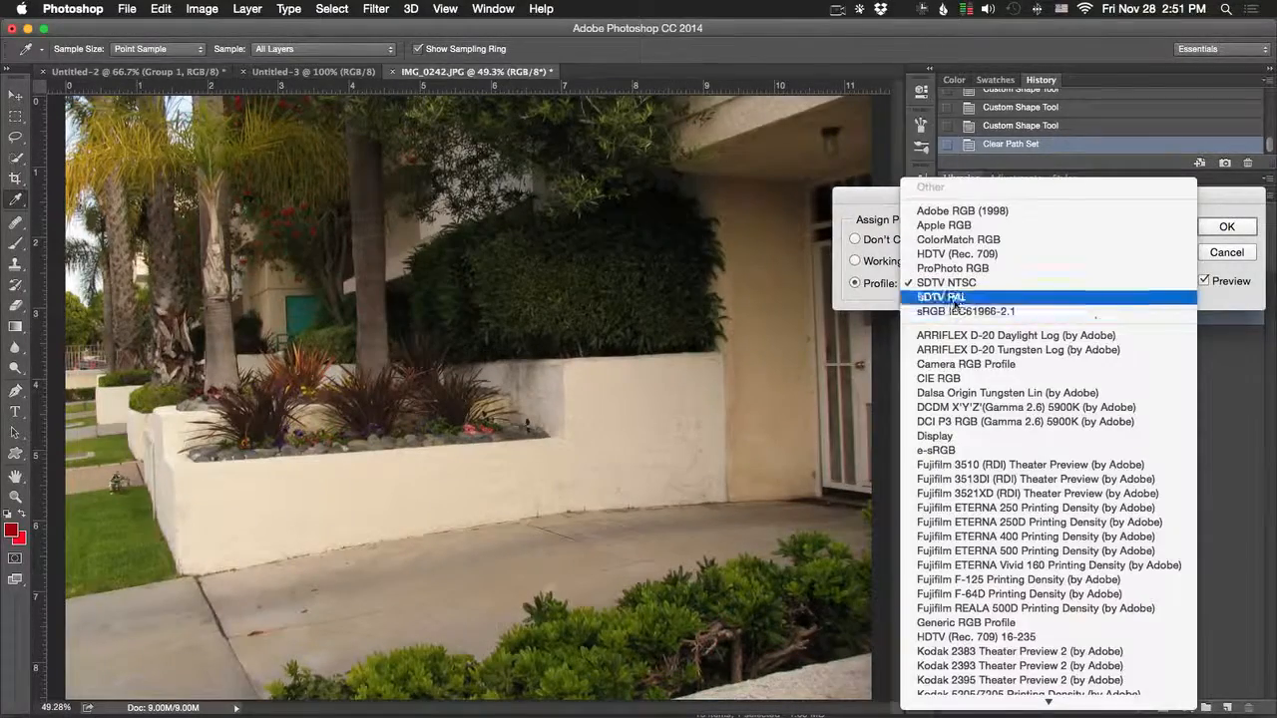
left_click(948, 296)
left_click(948, 283)
left_click(946, 294)
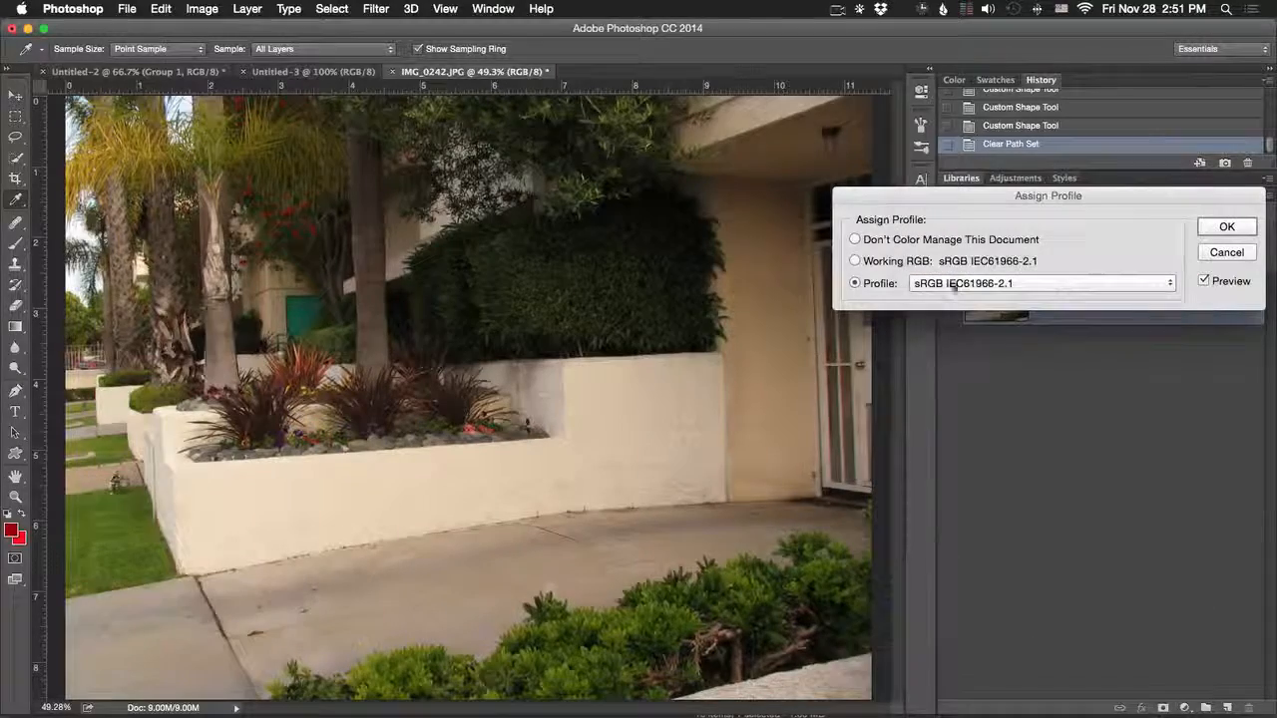
left_click(943, 284)
left_click(949, 231)
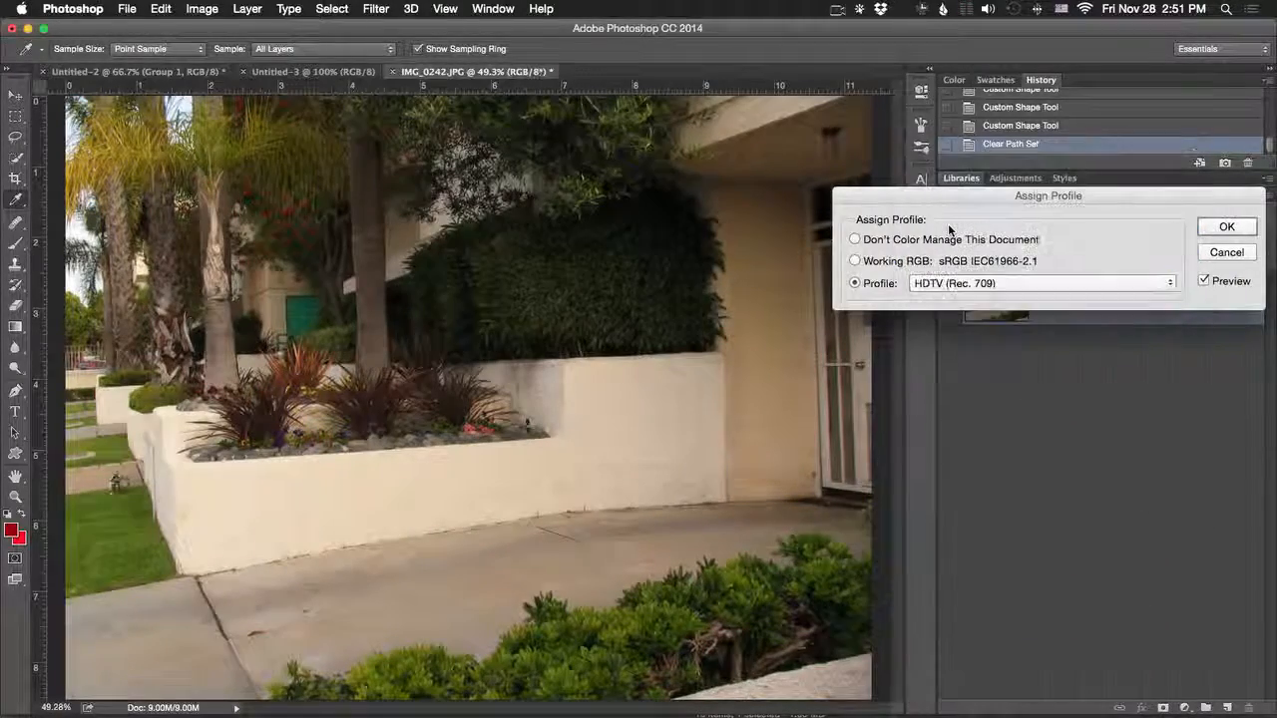
left_click(1223, 252)
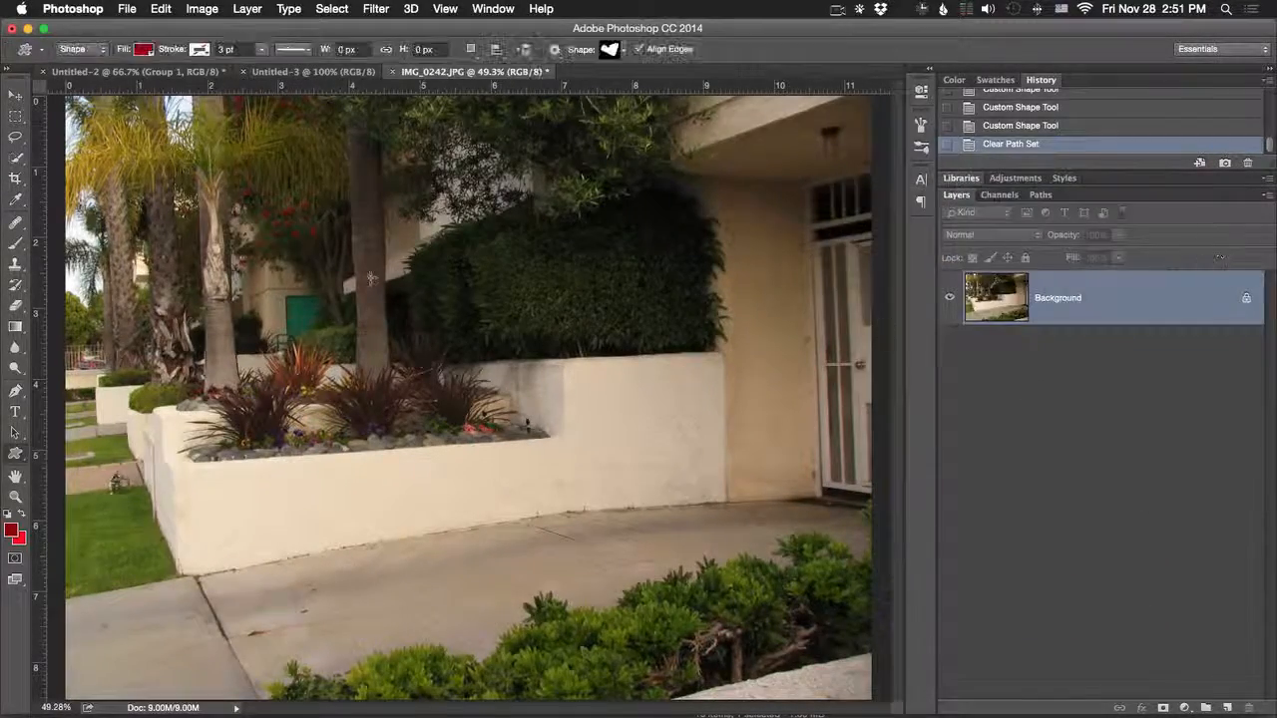
- Examine the keyboard shortcut and menu customization settings, leaving both unchanged
left_click(160, 9)
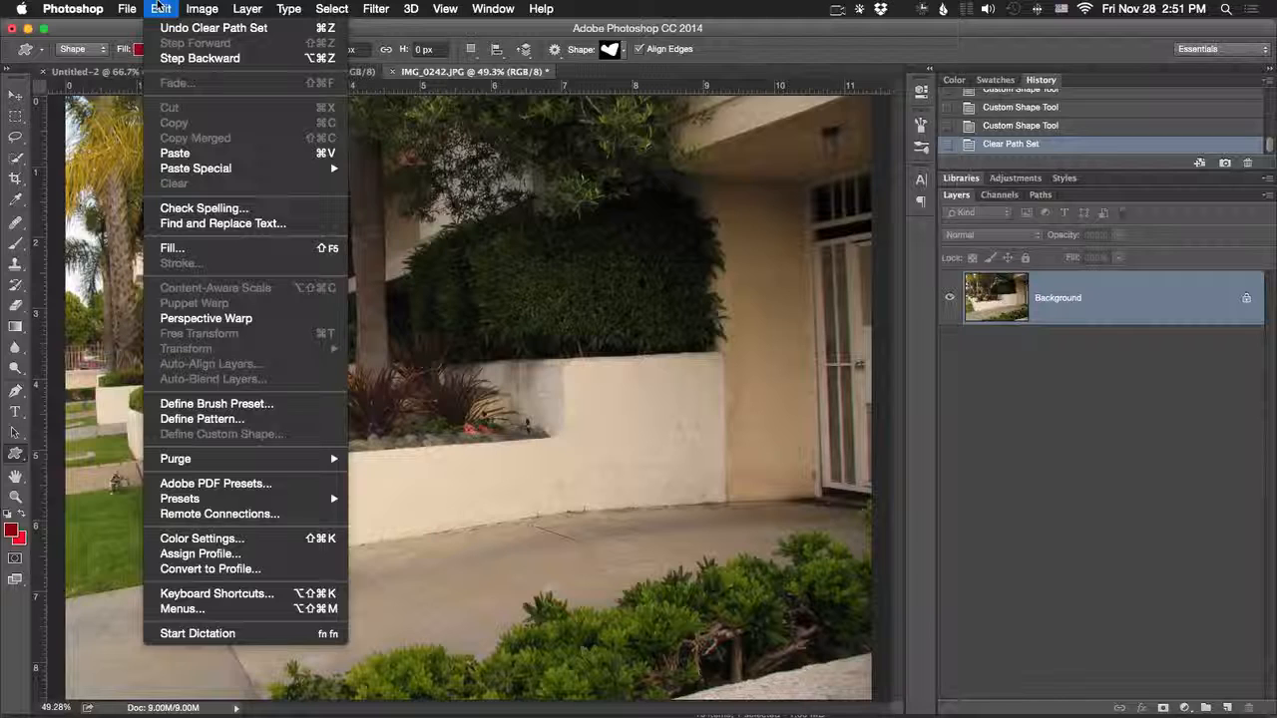
left_click(220, 596)
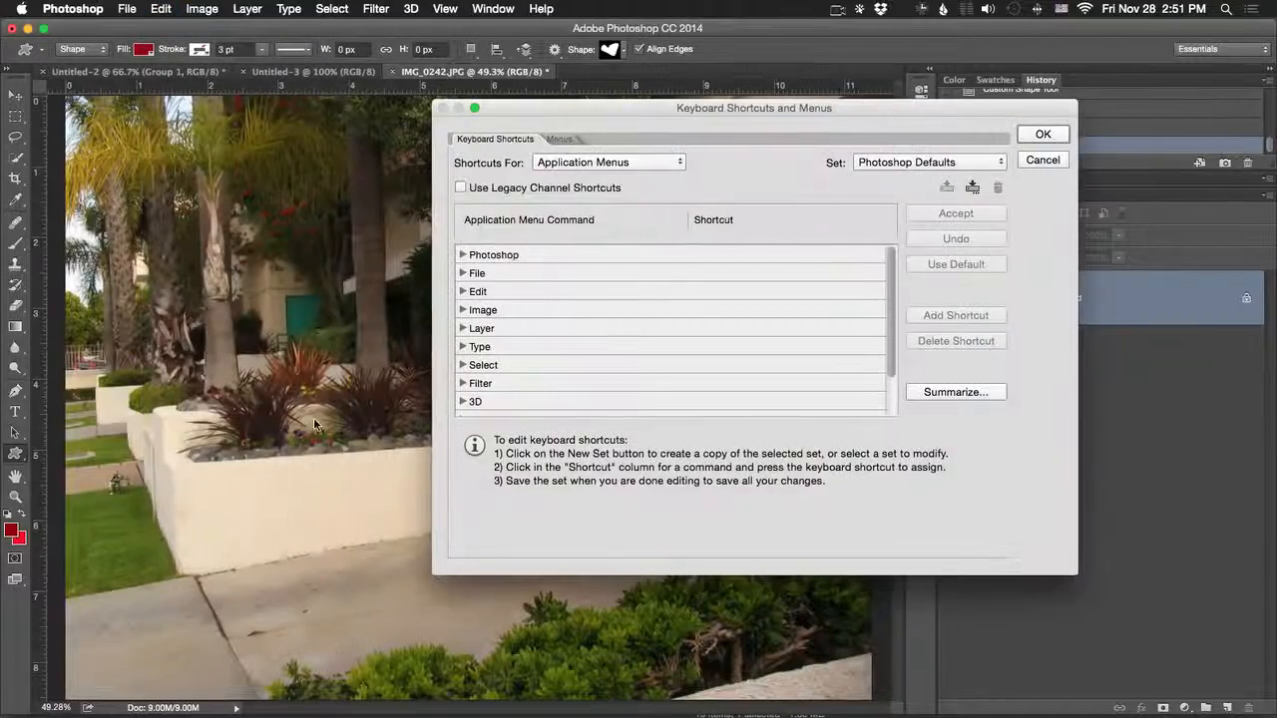
left_click(1042, 161)
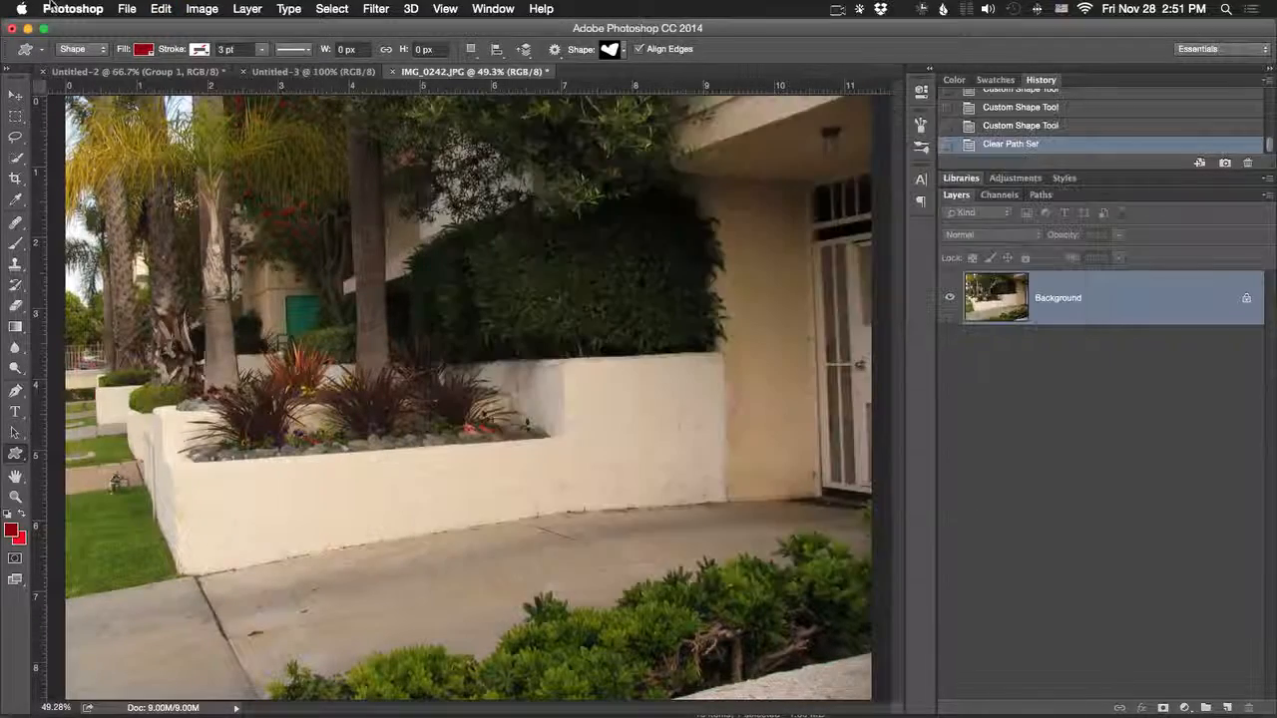
left_click(160, 8)
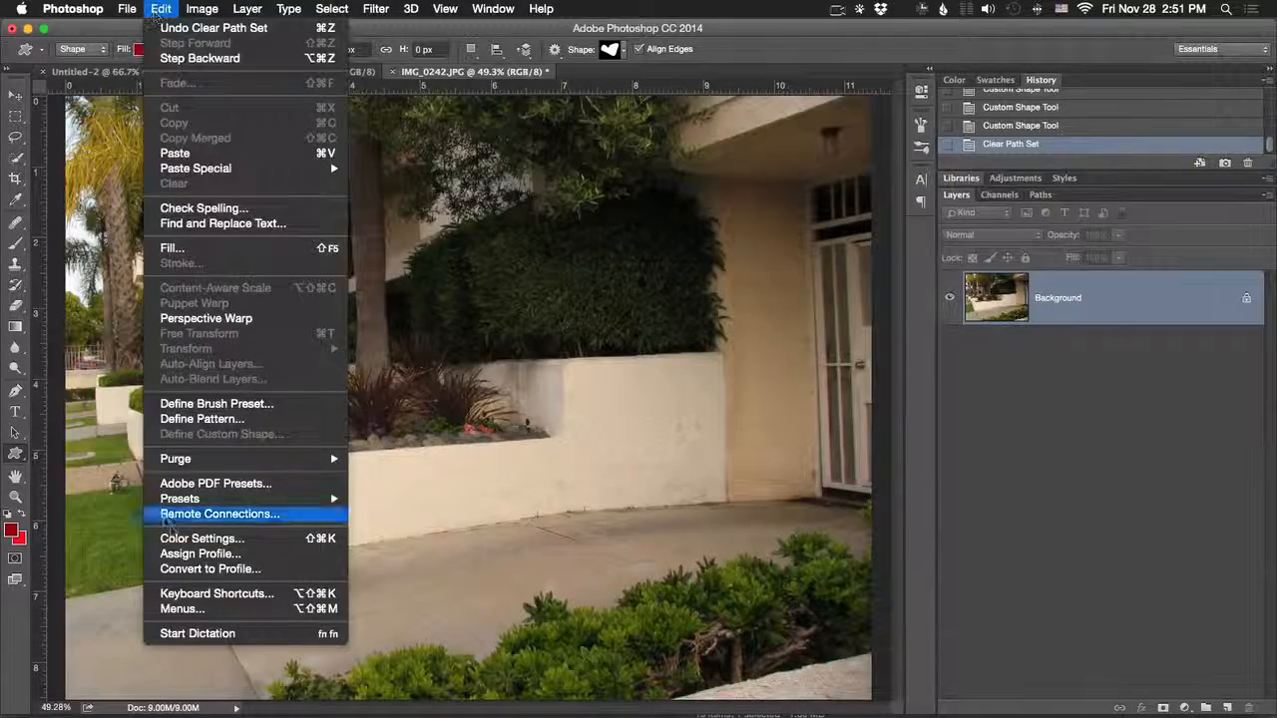
left_click(190, 613)
left_click(1042, 161)
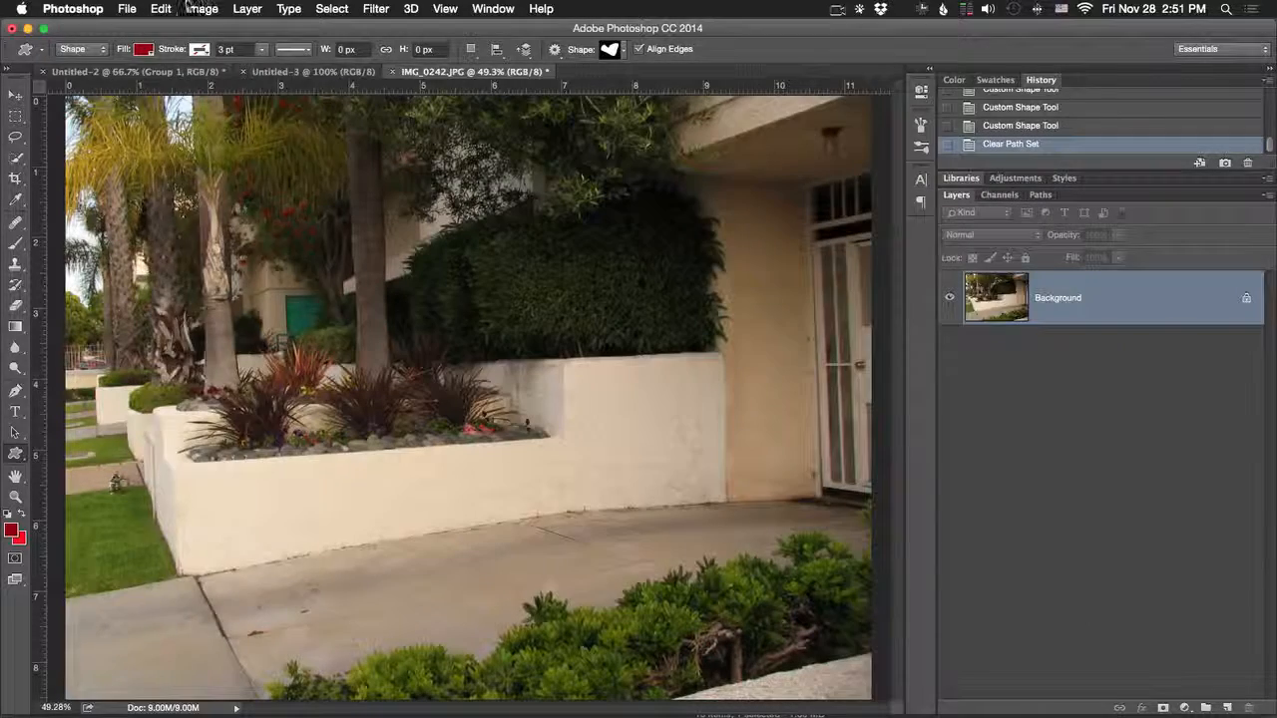
left_click(161, 8)
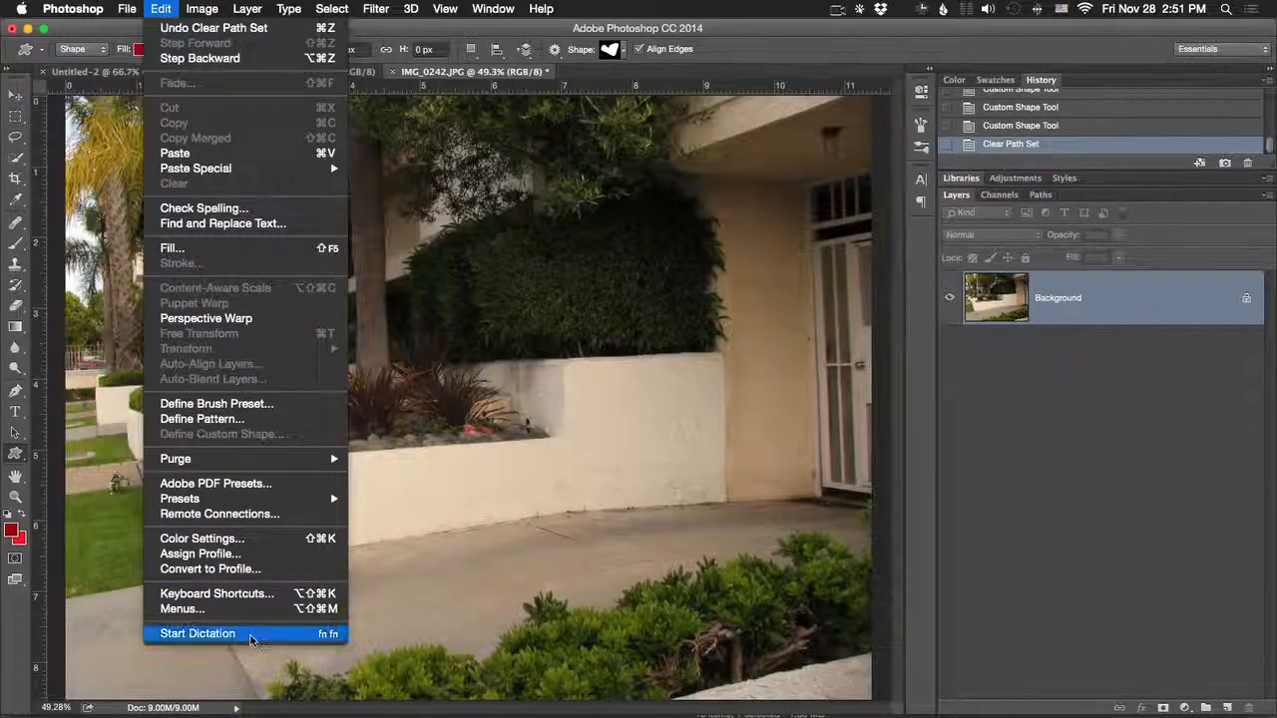
key("Escape")
- Dictate the text "I am typing something and it's hearing me and this is super cool" onto the white planter wall
key("t")
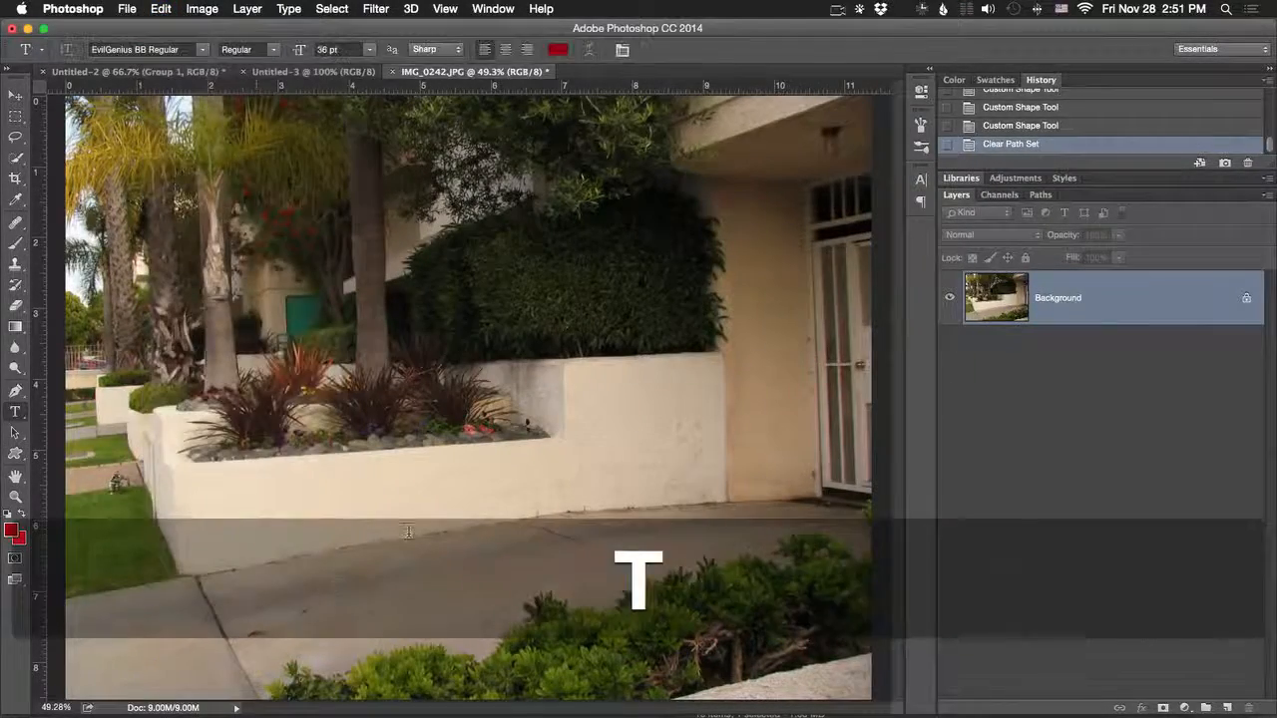
left_click(399, 486)
key("shift")
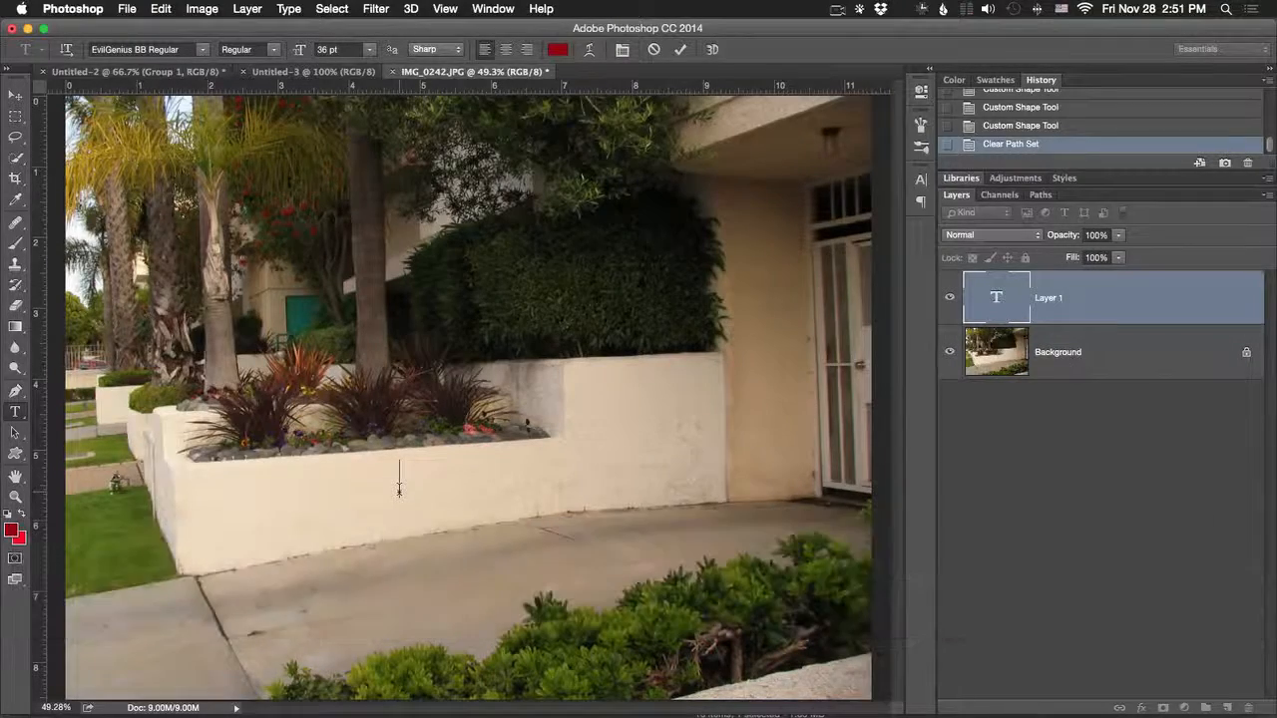
left_click(160, 9)
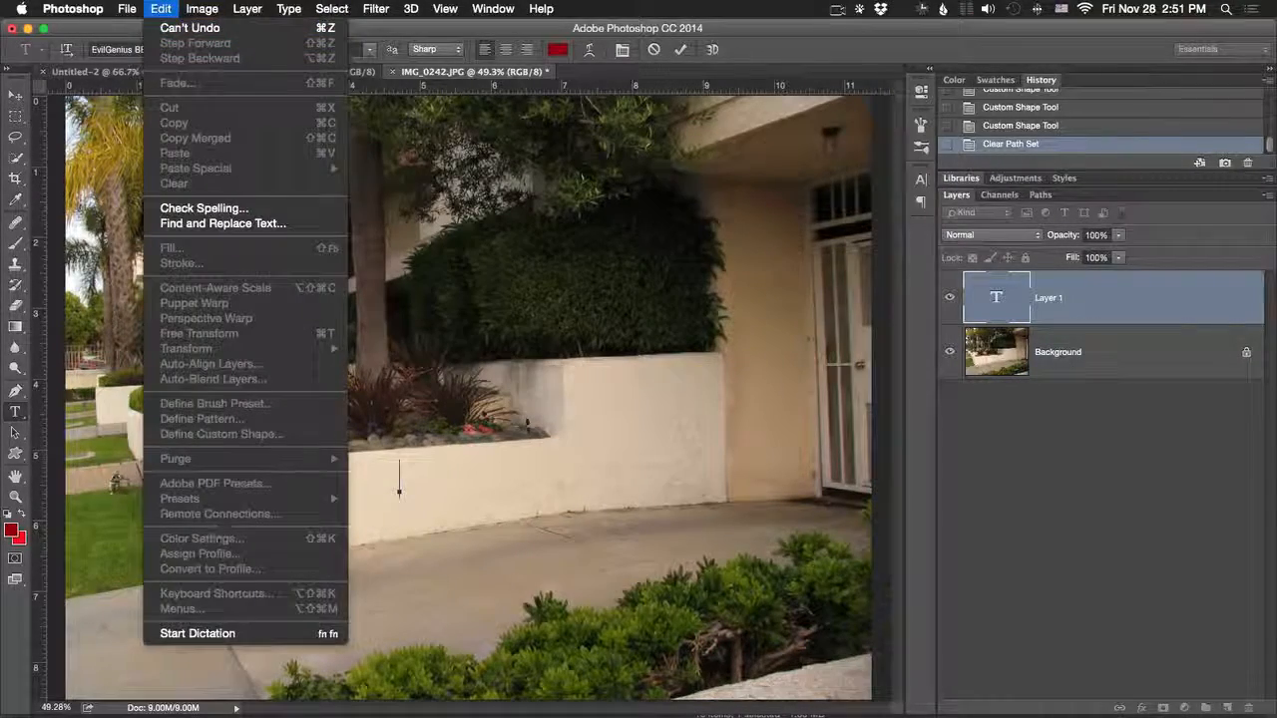
left_click(230, 641)
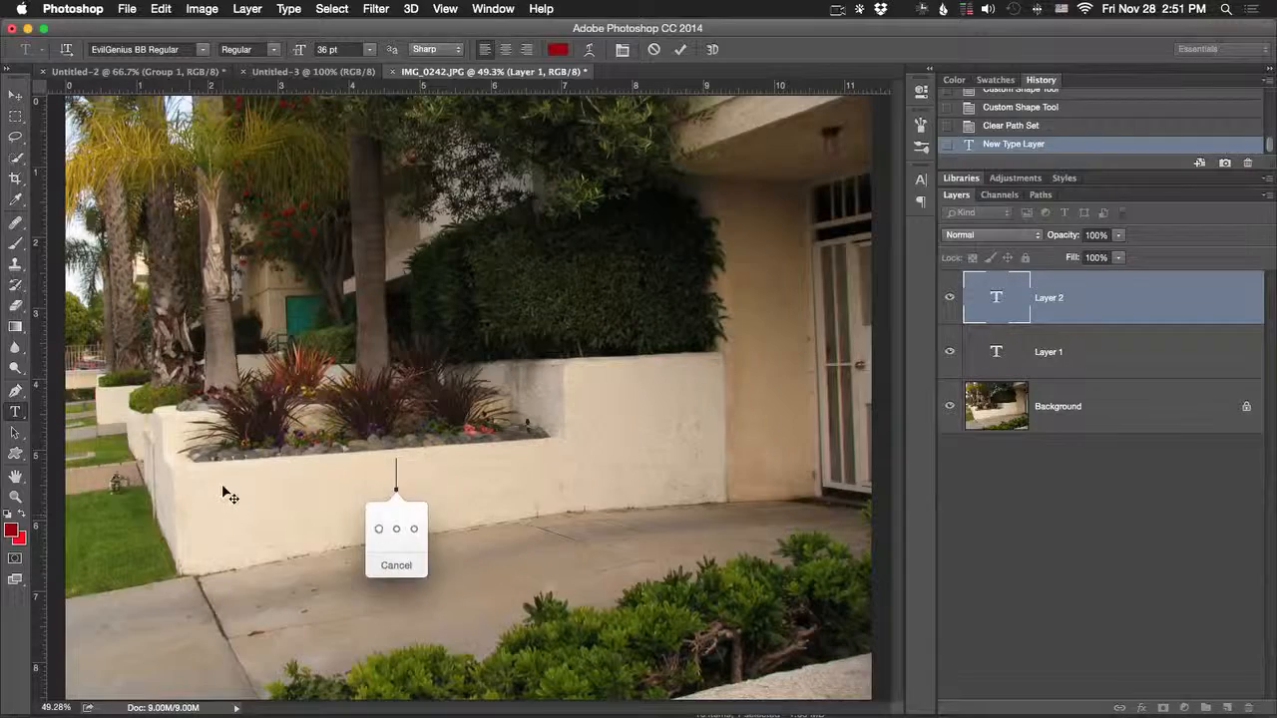
- Scale the dictated text to about 27% with Free Transform and fit it on the white planter wall
key("super+t")
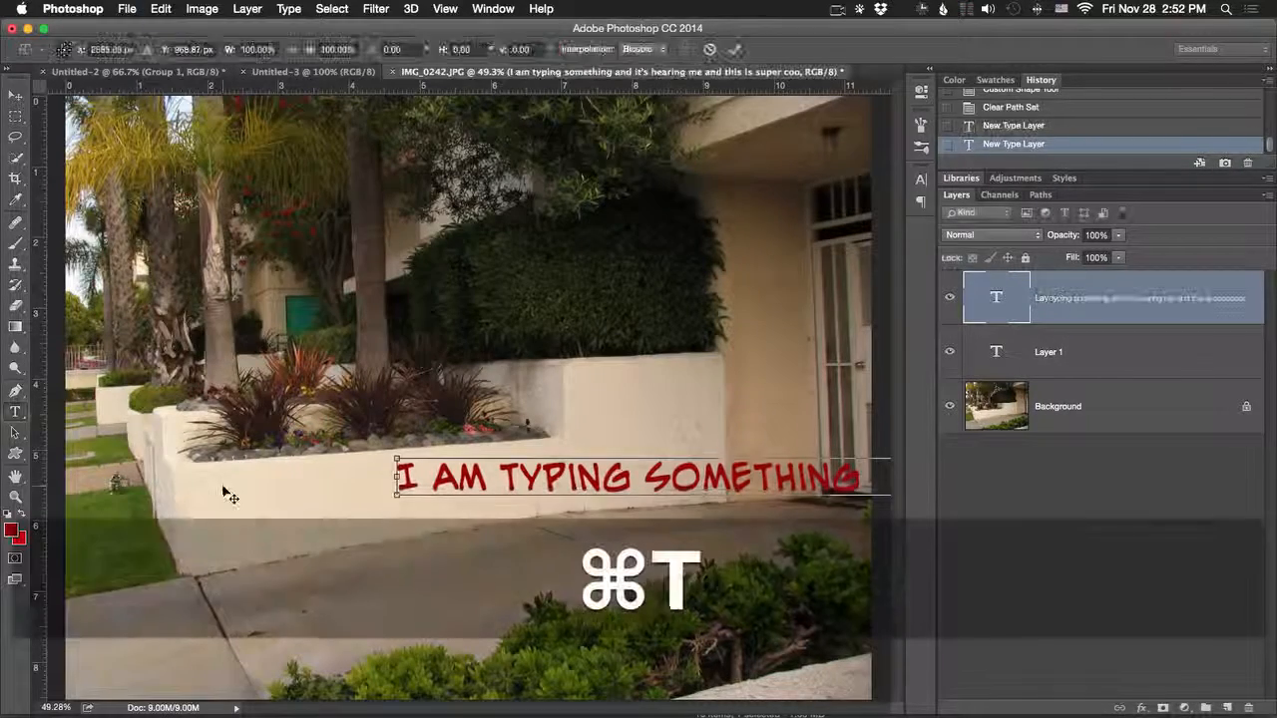
left_click_drag(398, 465, 303, 482)
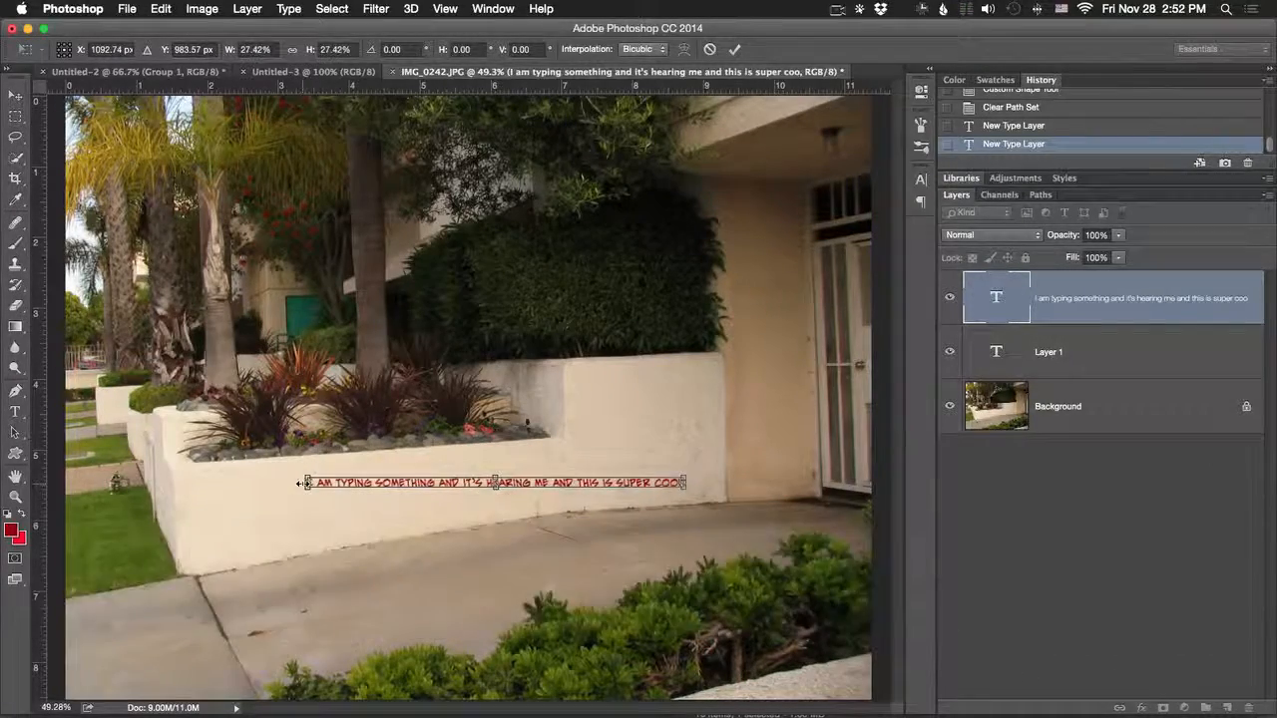
key("Return")
left_click(160, 8)
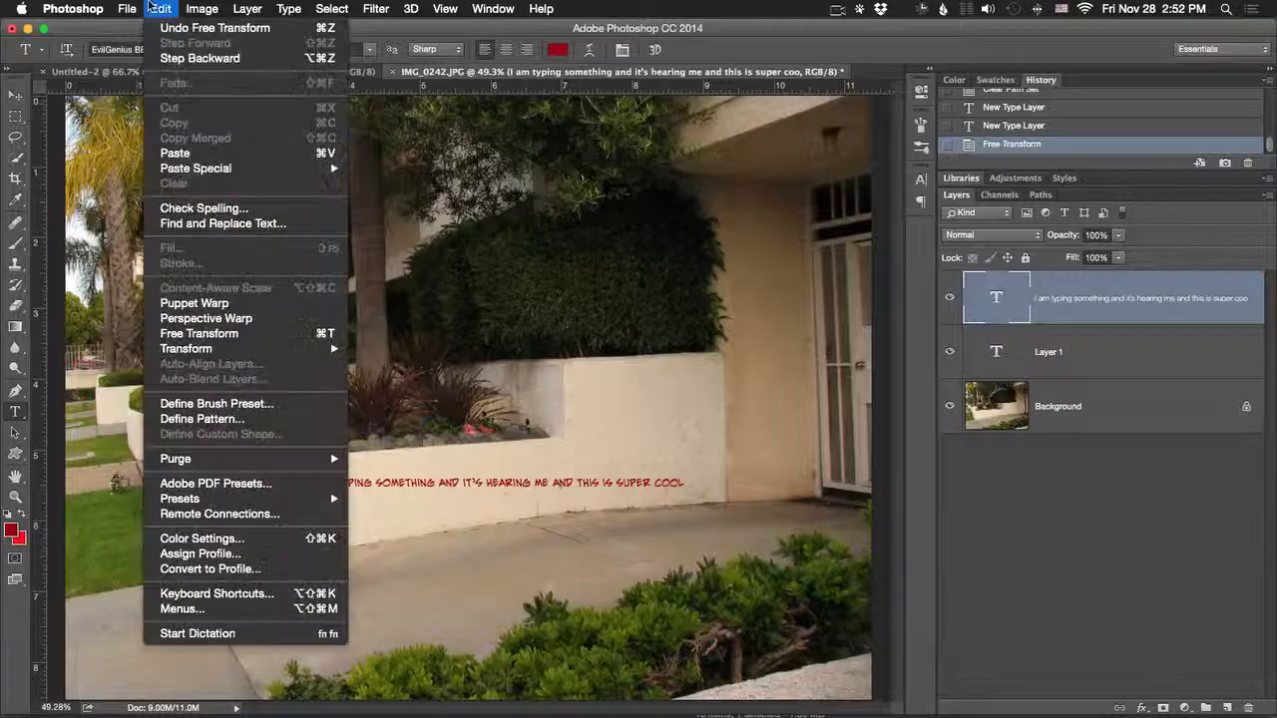
left_click(201, 9)
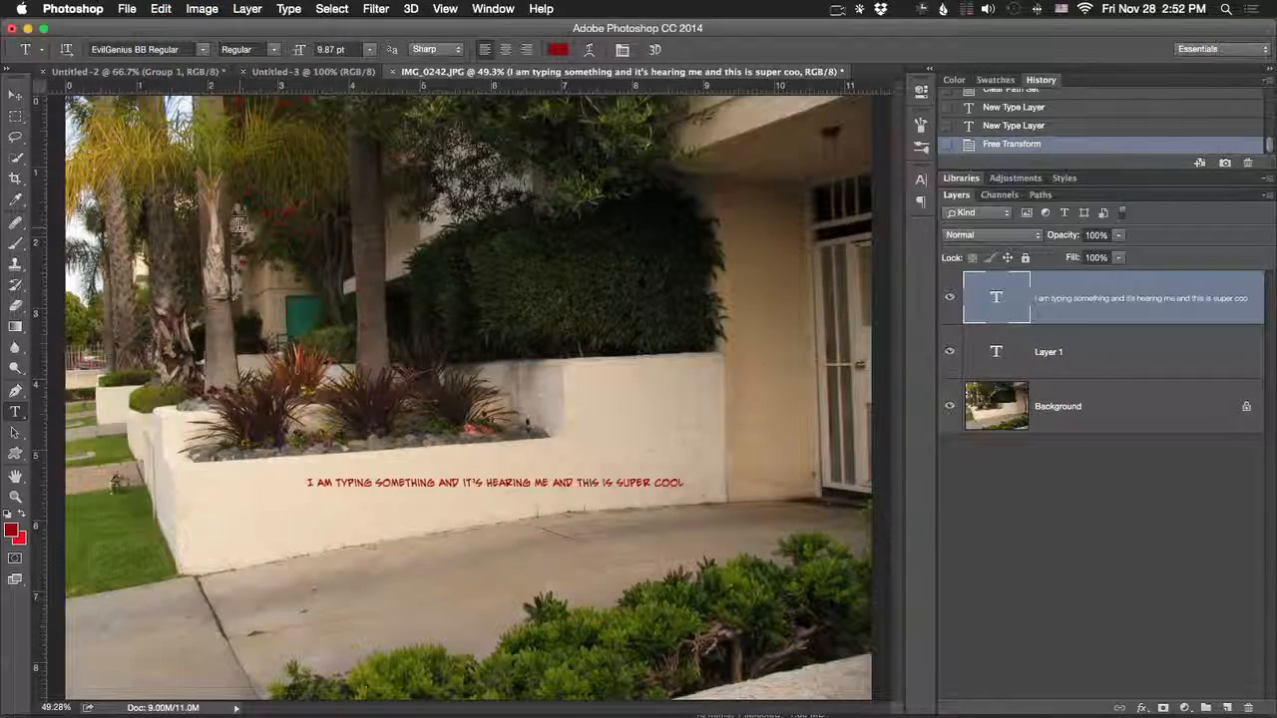
left_click(161, 8)
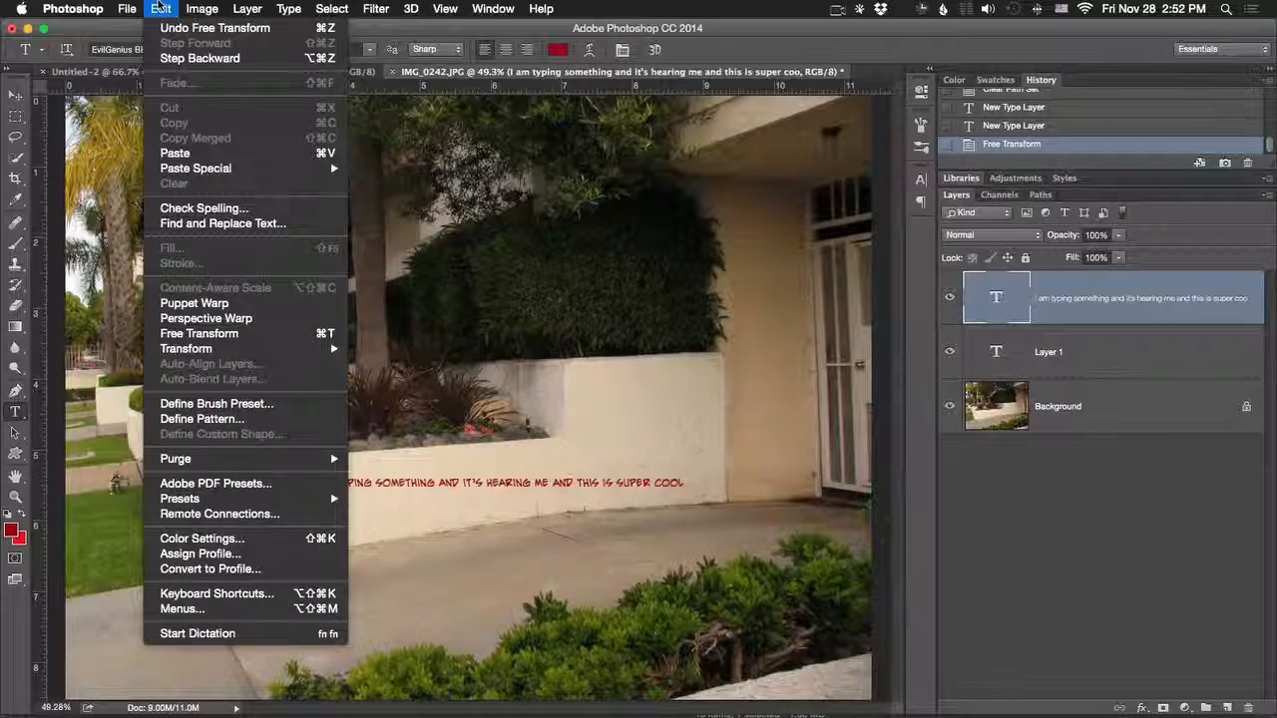